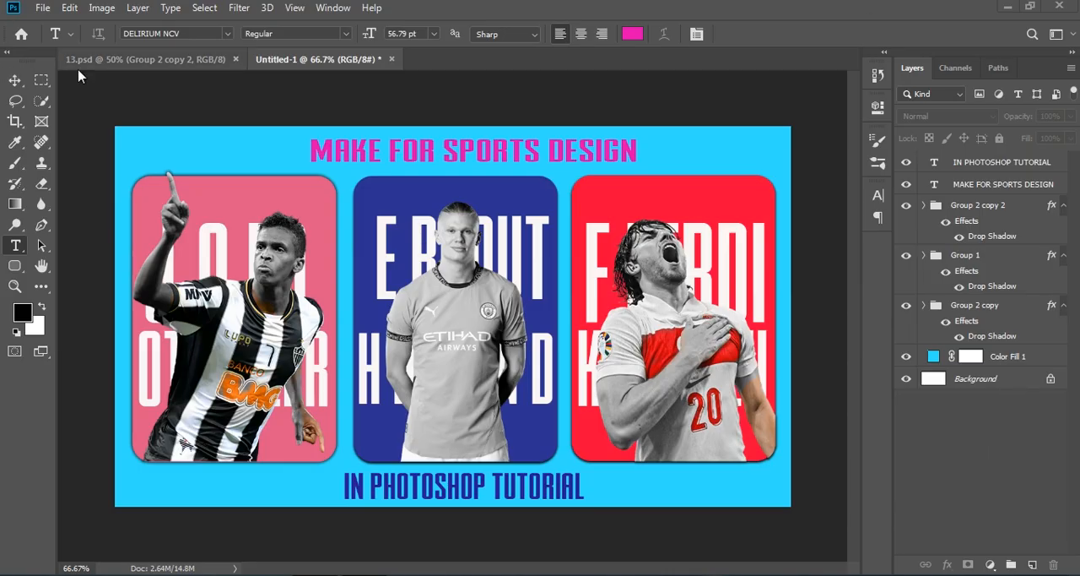
Switch to the 13.psd document and preview each player card group by toggling the groups' visibility.
{"action": "left_click", "coordinate": [135, 59]}
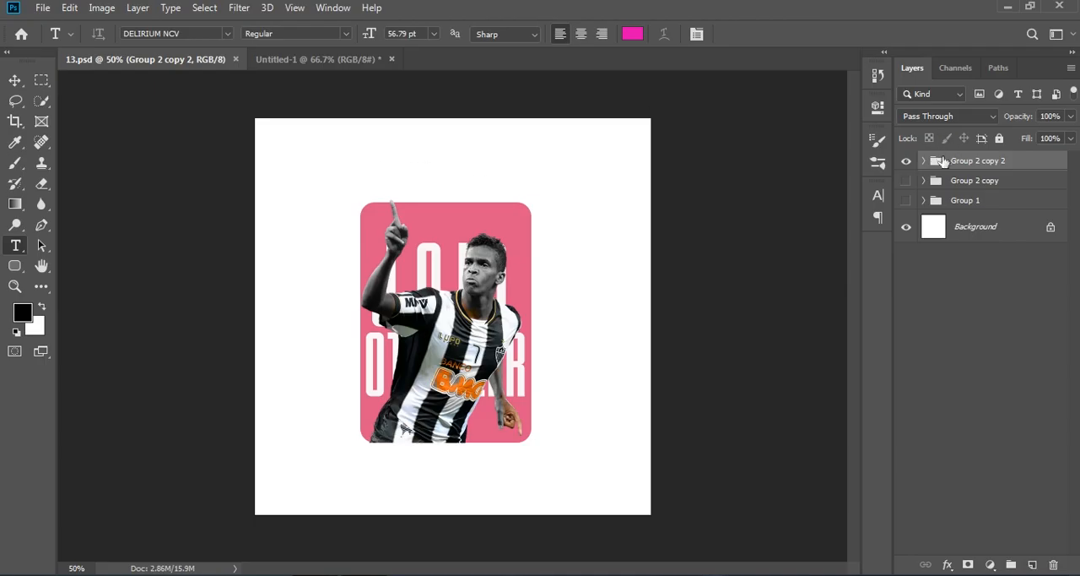
{"action": "left_click", "coordinate": [905, 161]}
{"action": "left_click", "coordinate": [907, 202]}
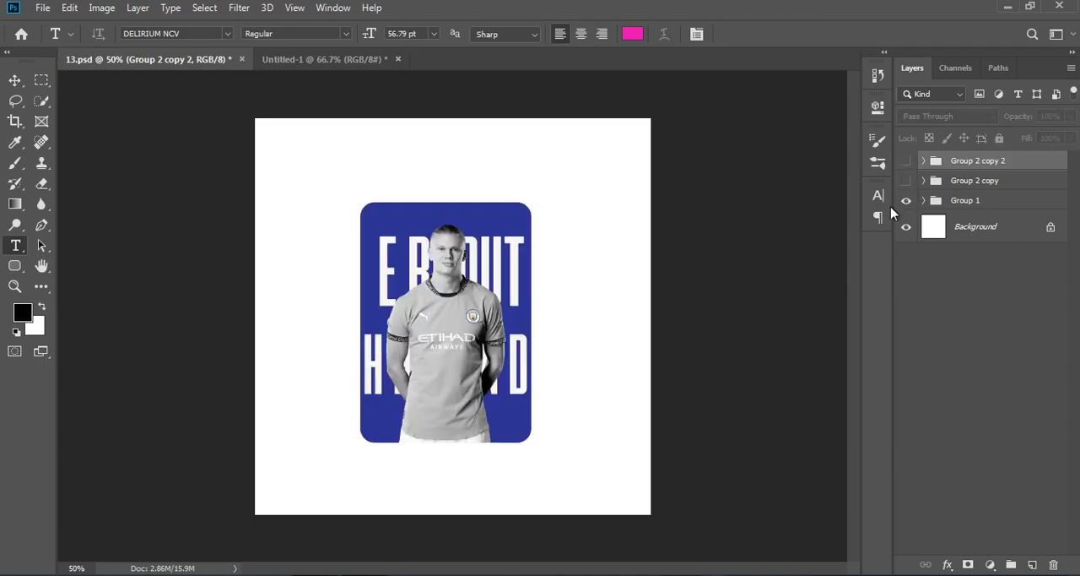
{"action": "key", "text": "ctrl+1"}
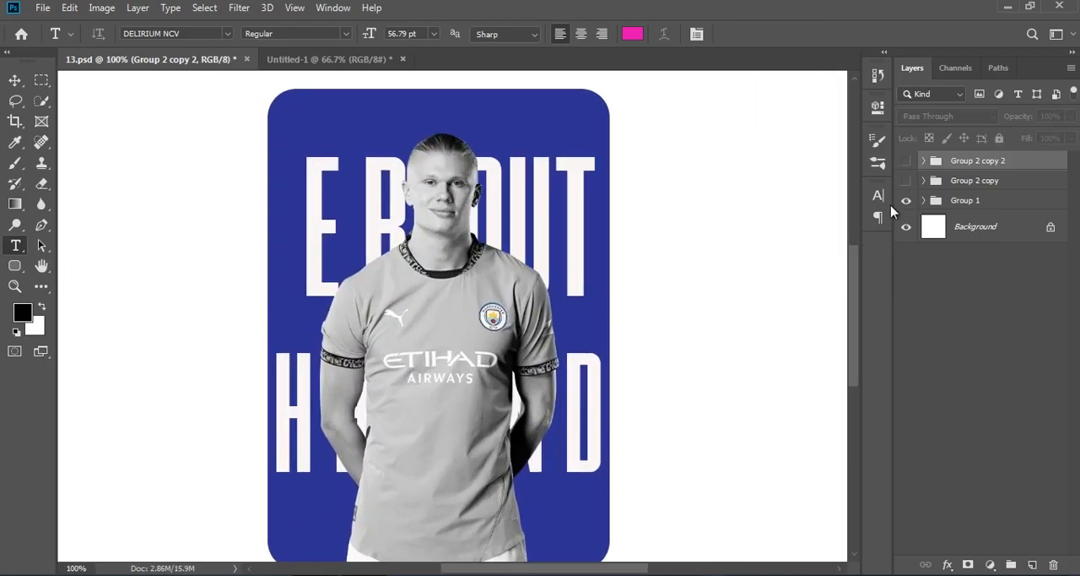
{"action": "key", "text": "ctrl+minus"}
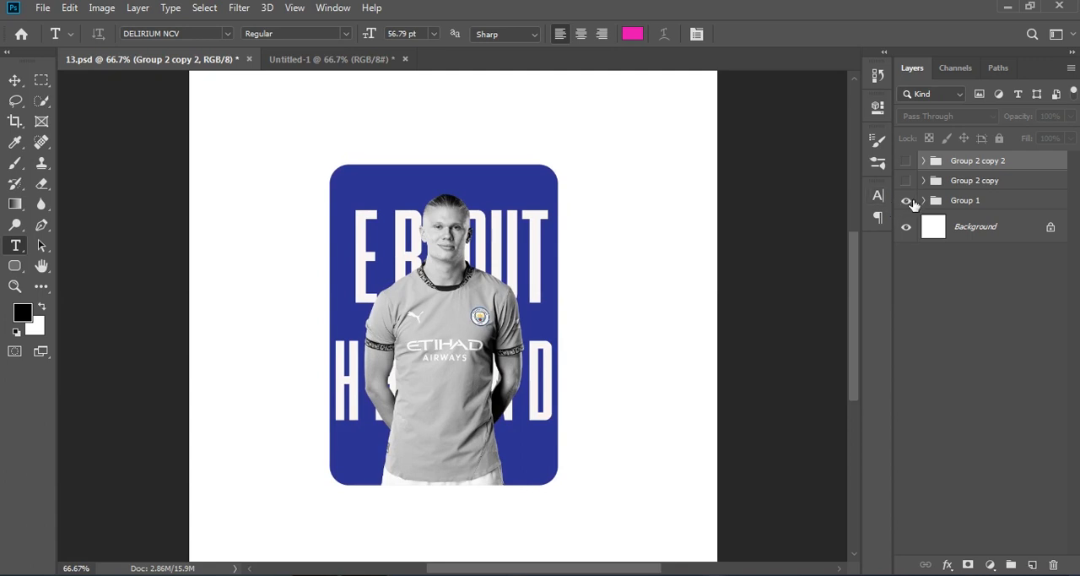
{"action": "left_click", "coordinate": [906, 200]}
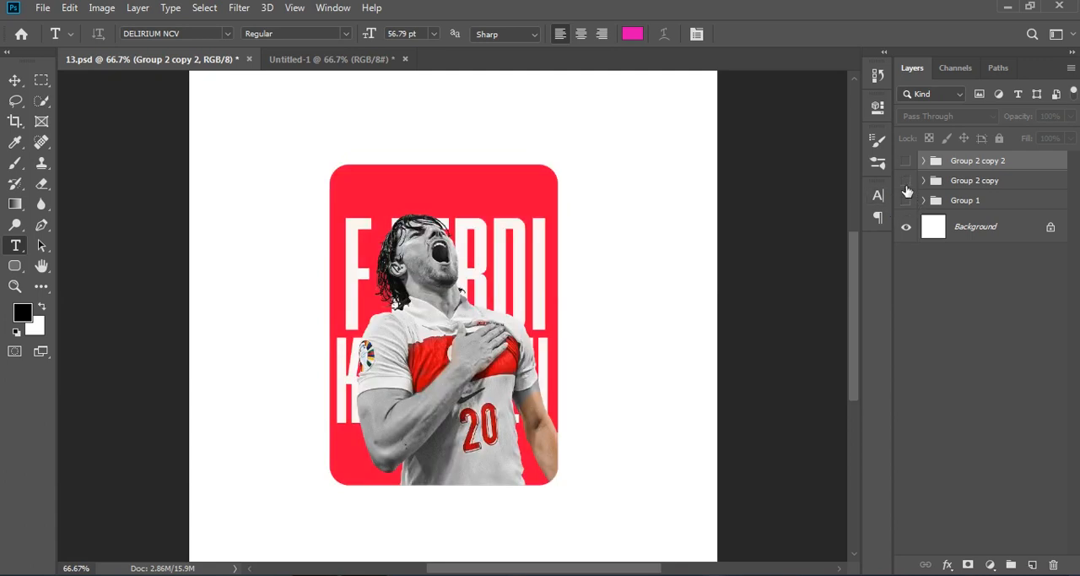
{"action": "left_click", "coordinate": [906, 184]}
{"action": "left_click", "coordinate": [903, 161]}
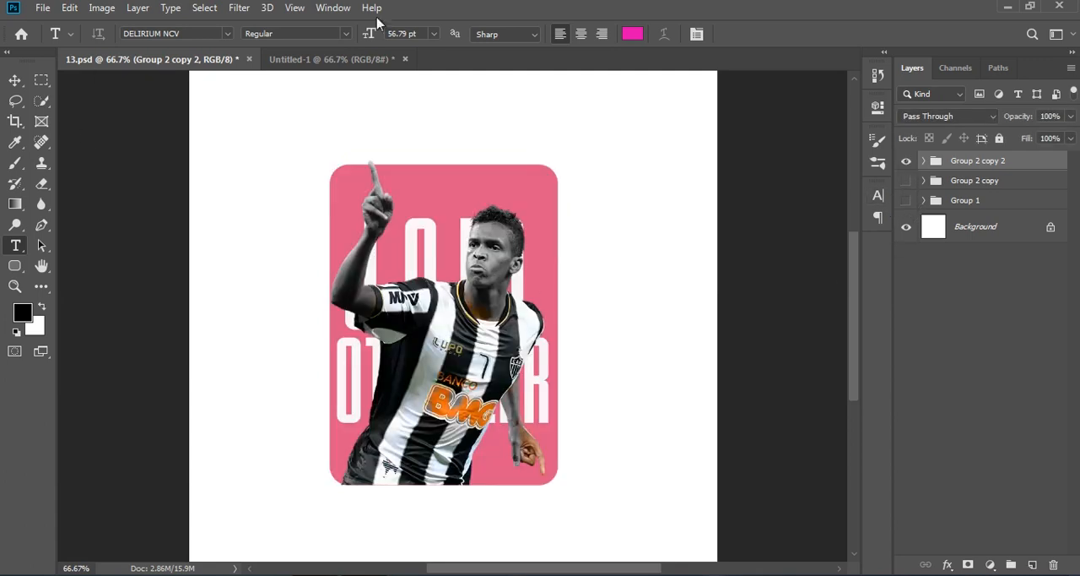
Create a new 1000 x 1000 px document at 300 ppi from the Custom preset.
{"action": "left_click", "coordinate": [11, 80]}
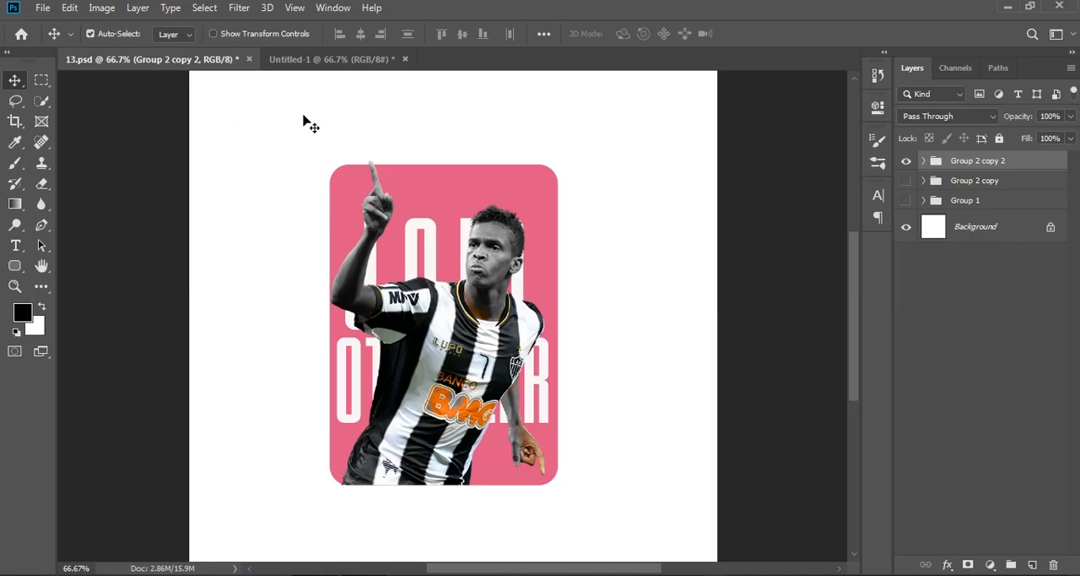
{"action": "left_click", "coordinate": [42, 8]}
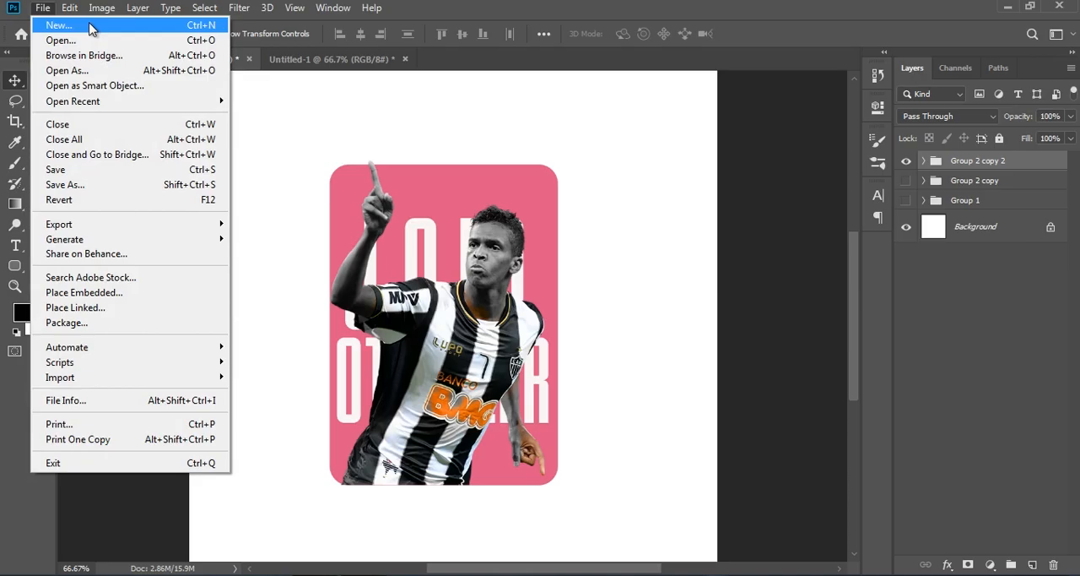
{"action": "left_click", "coordinate": [91, 27]}
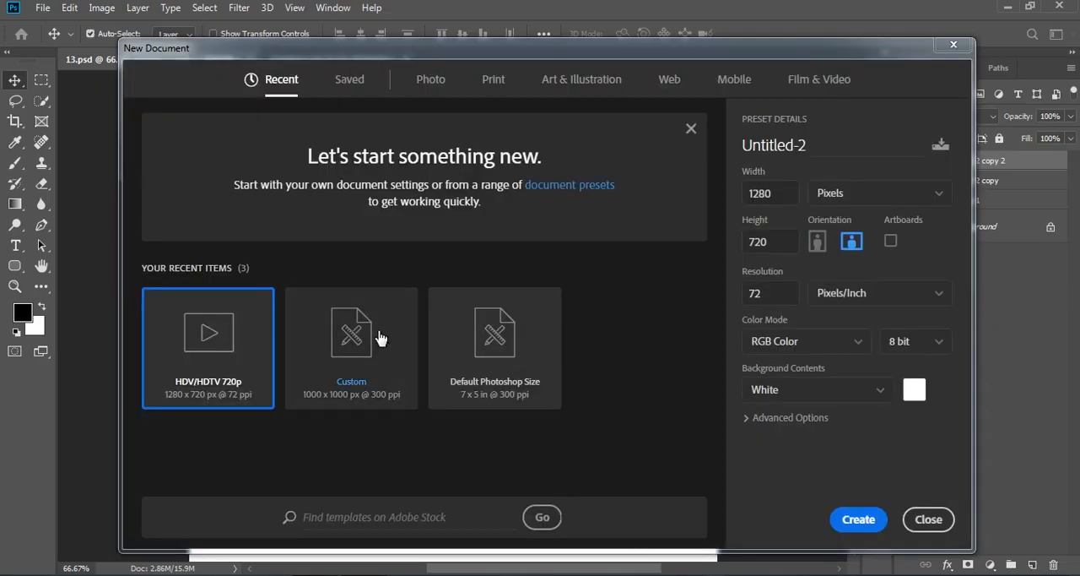
{"action": "left_click", "coordinate": [400, 344]}
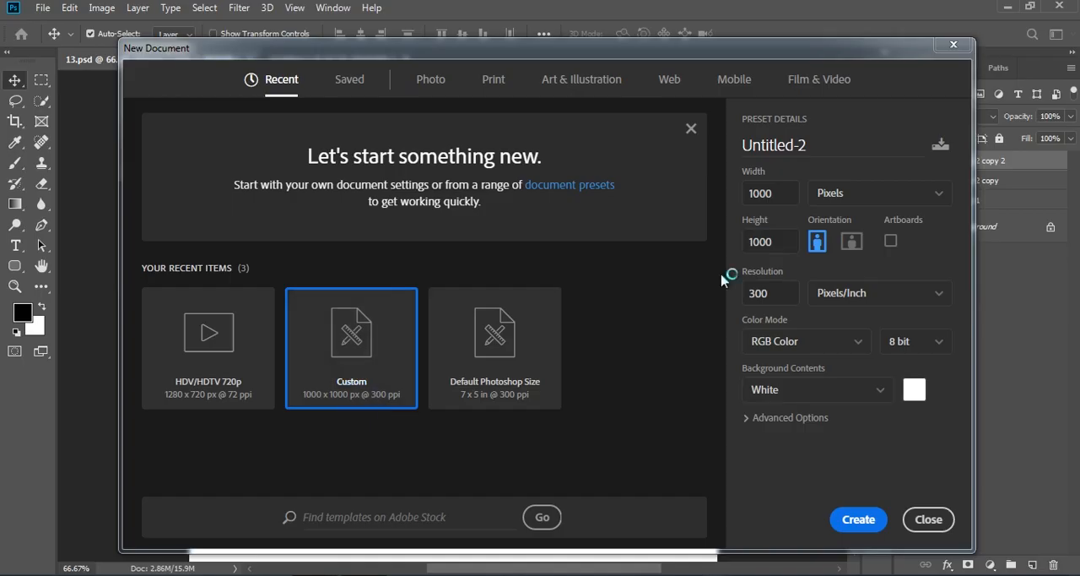
{"action": "left_click", "coordinate": [770, 192]}
{"action": "left_click", "coordinate": [773, 241]}
{"action": "left_click", "coordinate": [785, 295]}
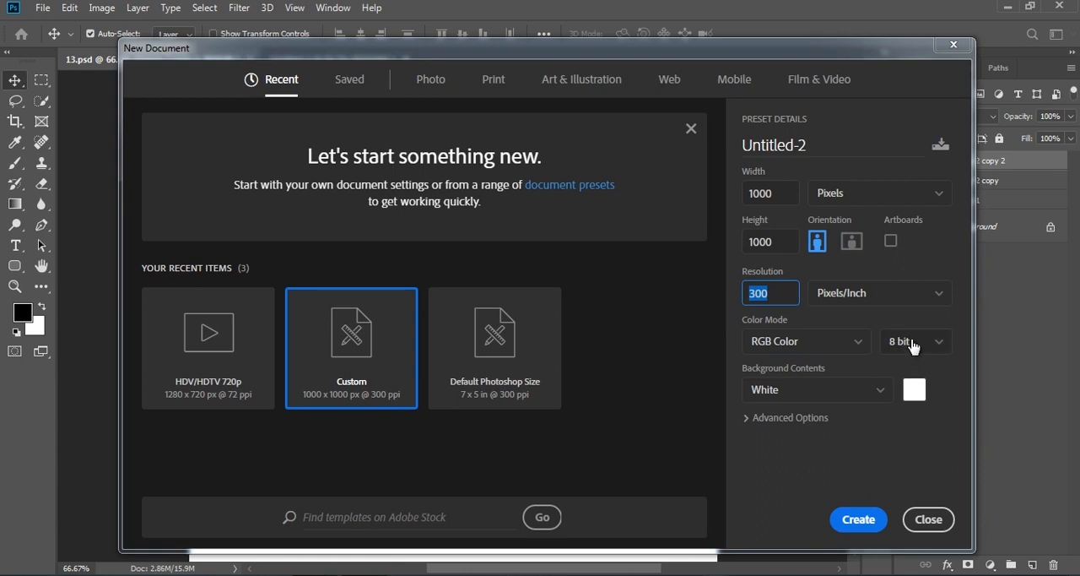
{"action": "left_click", "coordinate": [861, 520]}
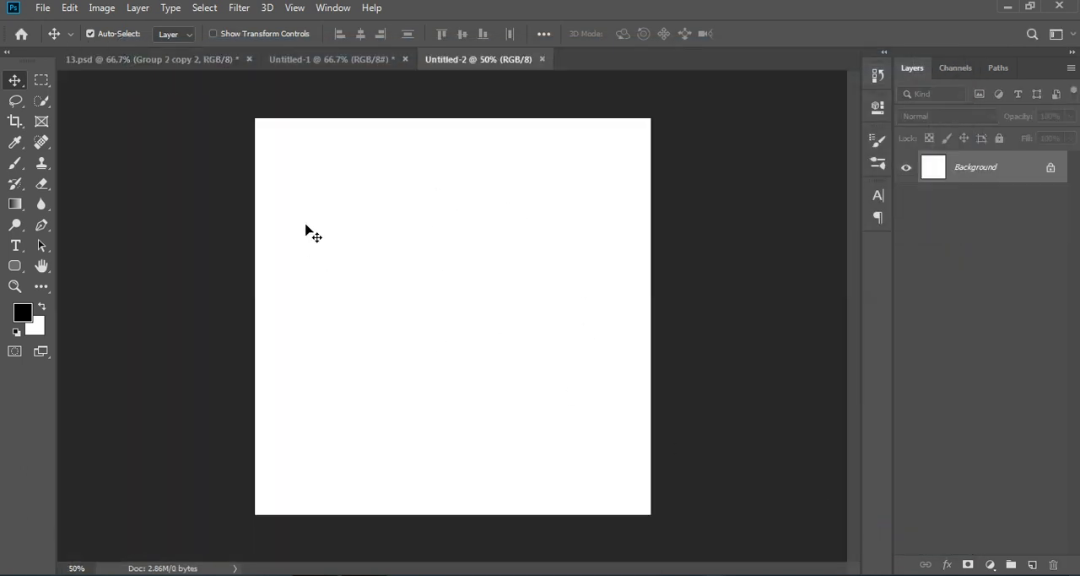
Draw a rounded rectangle about 456 x 674 px in the middle of the canvas.
{"action": "left_click", "coordinate": [15, 266]}
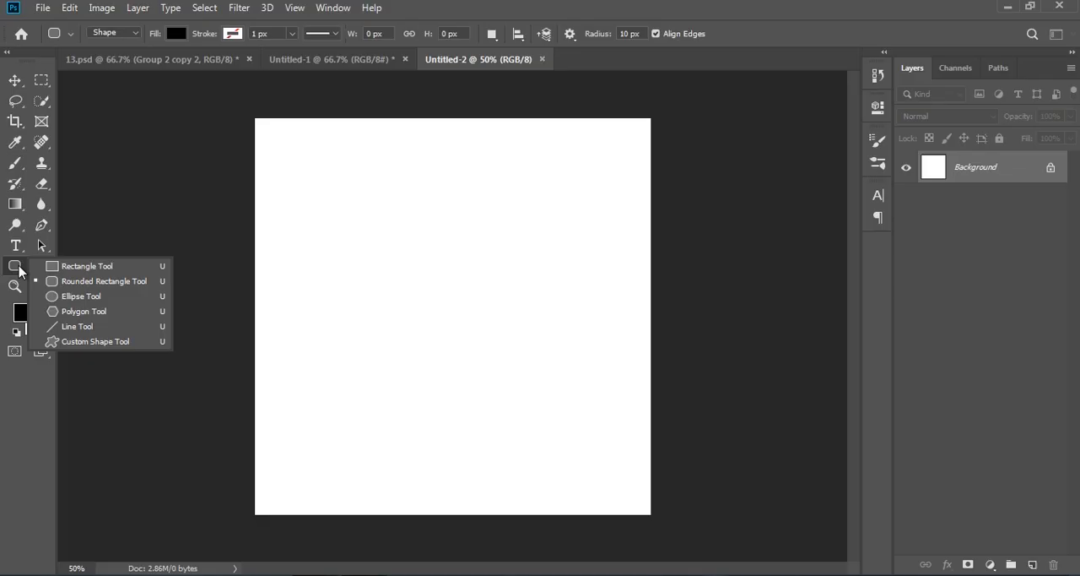
{"action": "left_click", "coordinate": [93, 285]}
{"action": "left_click_drag", "start_coordinate": [356, 186], "coordinate": [537, 453]}
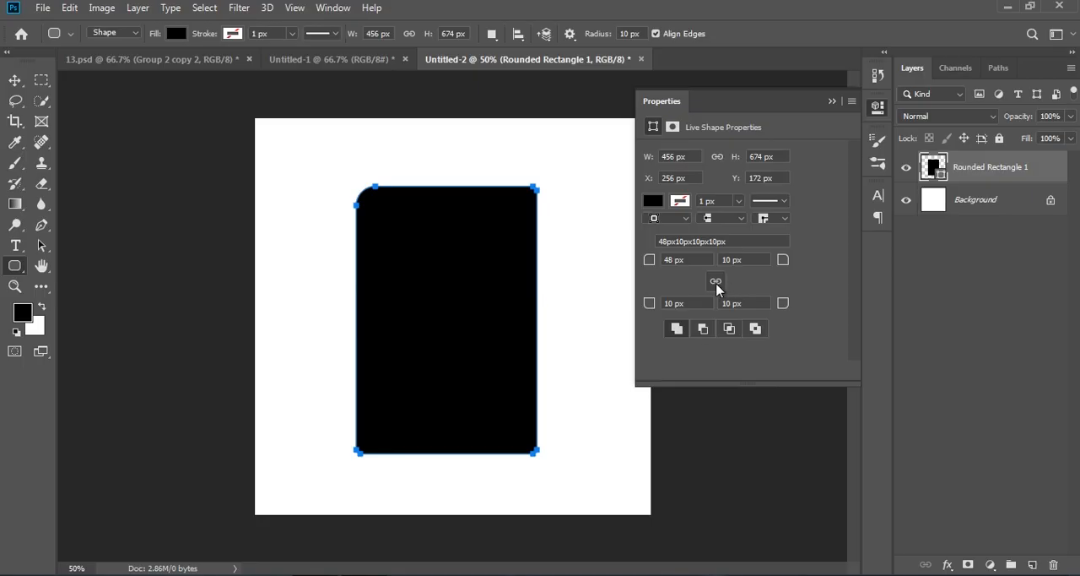
Try to set the rounded rectangle's corner radii to 48 px and close the properties panel.
{"action": "left_click", "coordinate": [746, 260]}
{"action": "type", "text": "48"}
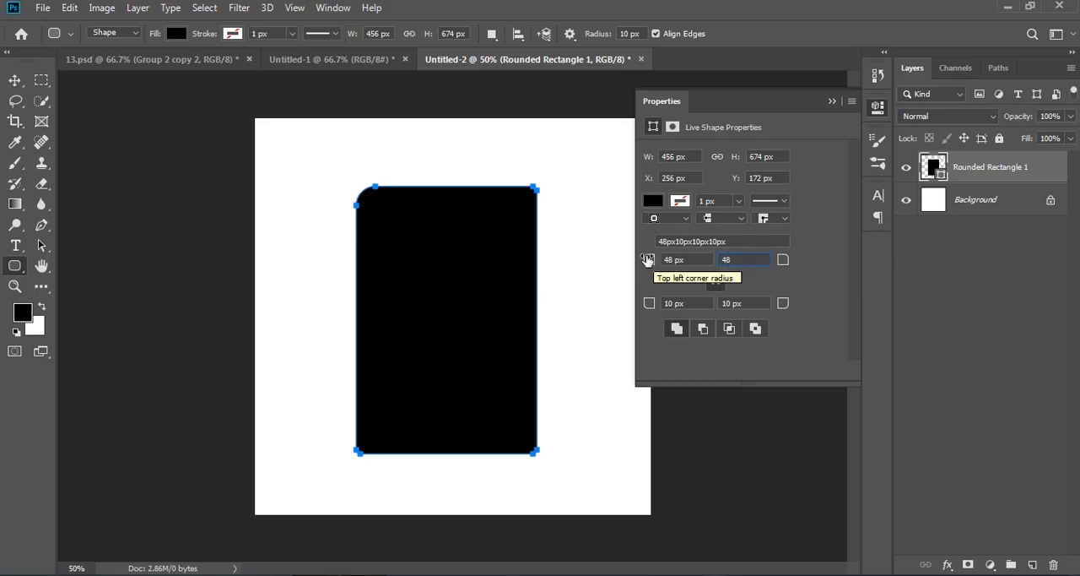
{"action": "left_click_drag", "start_coordinate": [698, 304], "coordinate": [625, 303]}
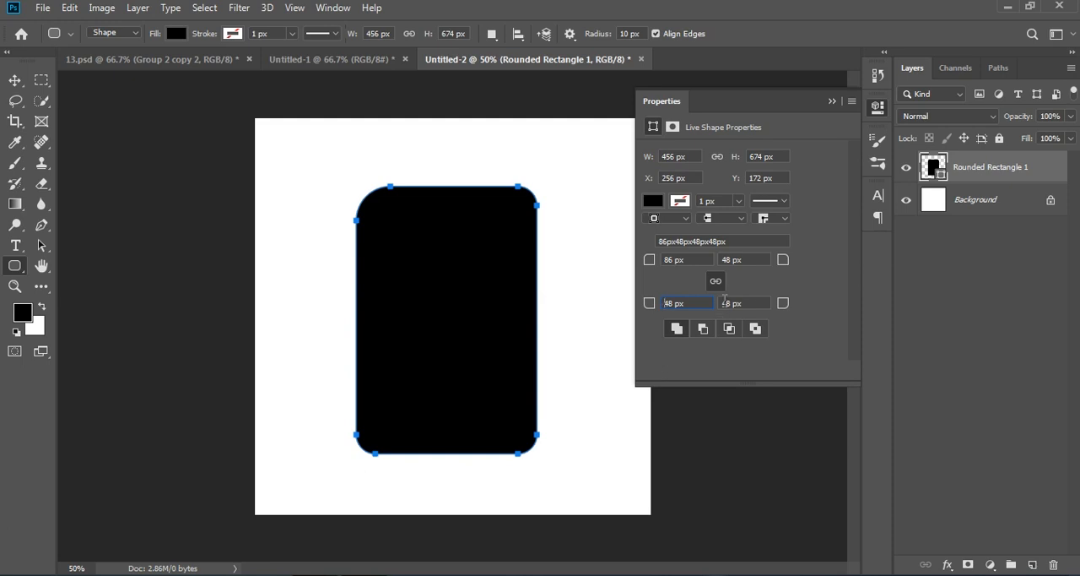
{"action": "left_click_drag", "start_coordinate": [694, 259], "coordinate": [627, 250]}
{"action": "type", "text": "48"}
{"action": "key", "text": "Return"}
{"action": "left_click", "coordinate": [832, 101]}
{"action": "left_click", "coordinate": [999, 353]}
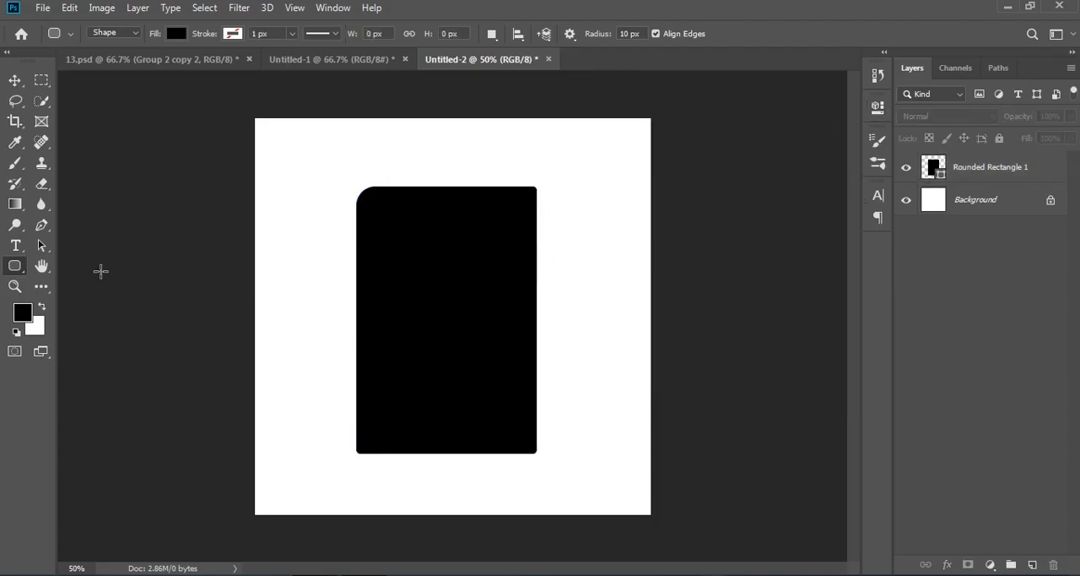
Create a 100 x 100 px rounded rectangle from center with all four radii at 48 px, then delete it.
{"action": "left_click", "coordinate": [406, 289]}
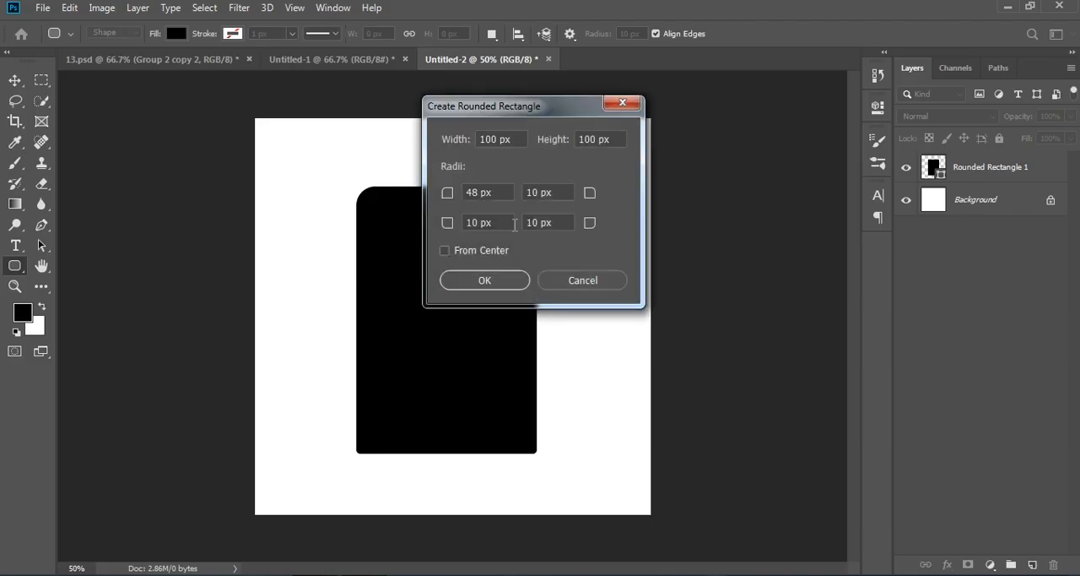
{"action": "left_click", "coordinate": [469, 252]}
{"action": "left_click_drag", "start_coordinate": [513, 116], "coordinate": [794, 140]}
{"action": "double_click", "coordinate": [838, 217]}
{"action": "type", "text": "48"}
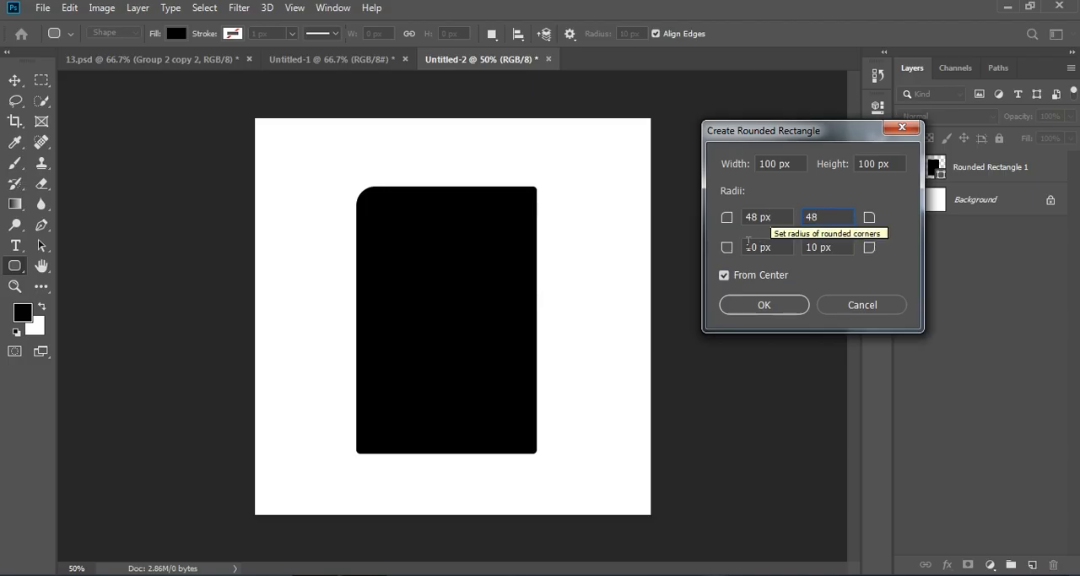
{"action": "key", "text": "Tab"}
{"action": "type", "text": "4"}
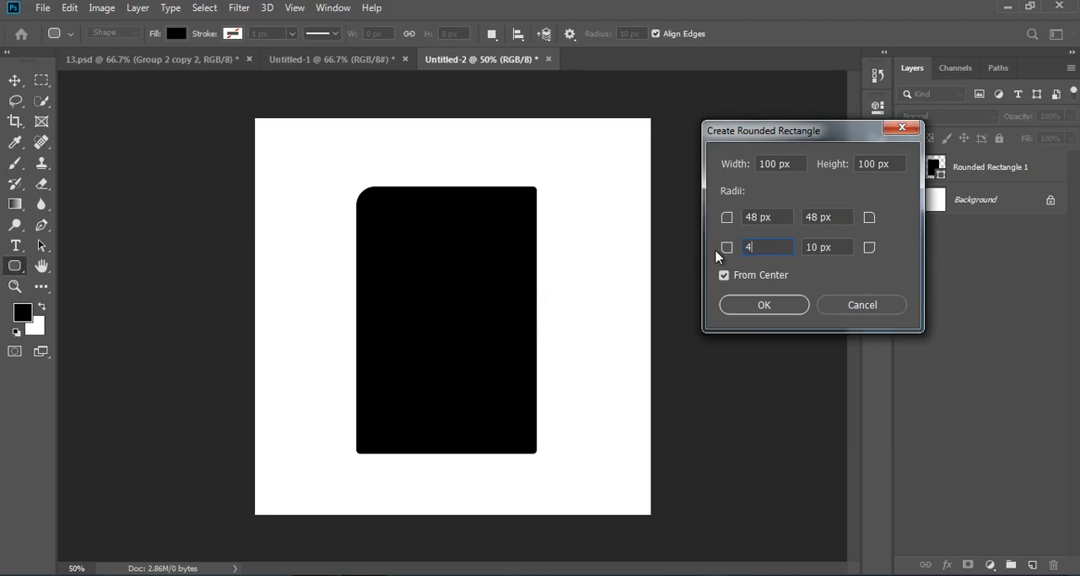
{"action": "key", "text": "Tab"}
{"action": "type", "text": "48"}
{"action": "left_click", "coordinate": [762, 307]}
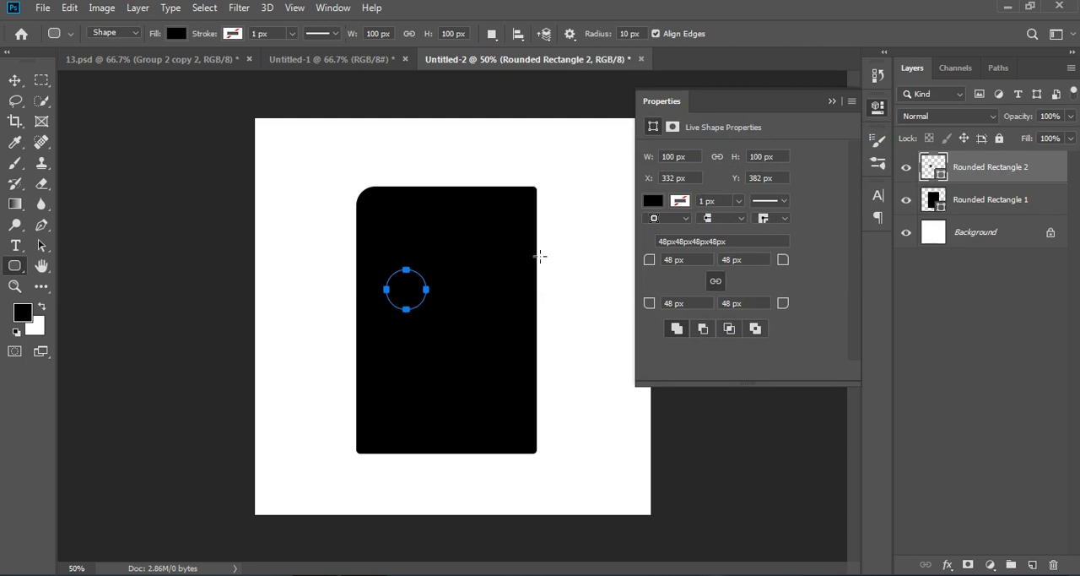
{"action": "key", "text": "Delete"}
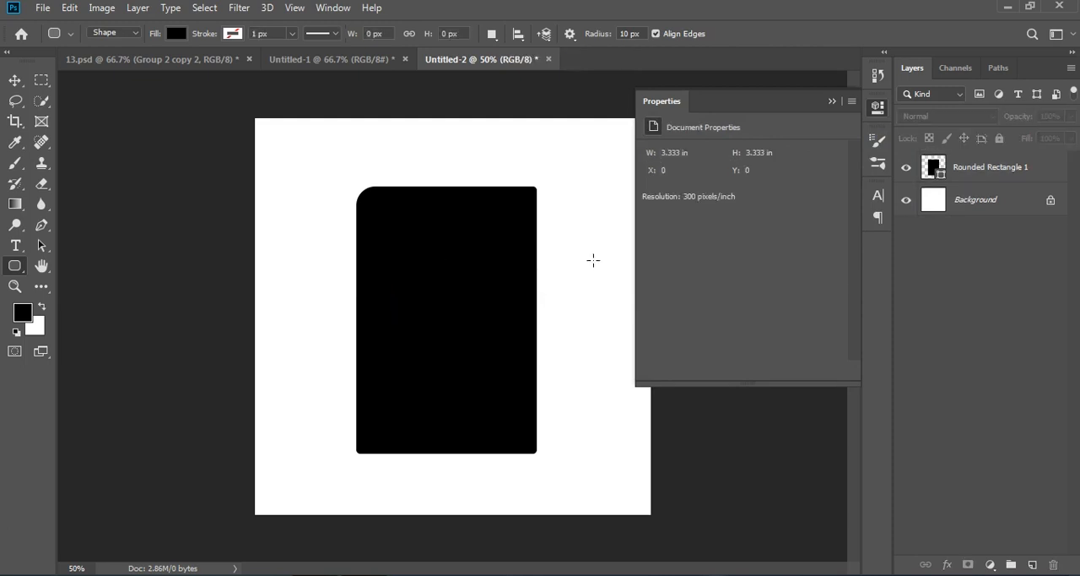
{"action": "left_click", "coordinate": [832, 102]}
{"action": "double_click", "coordinate": [935, 168]}
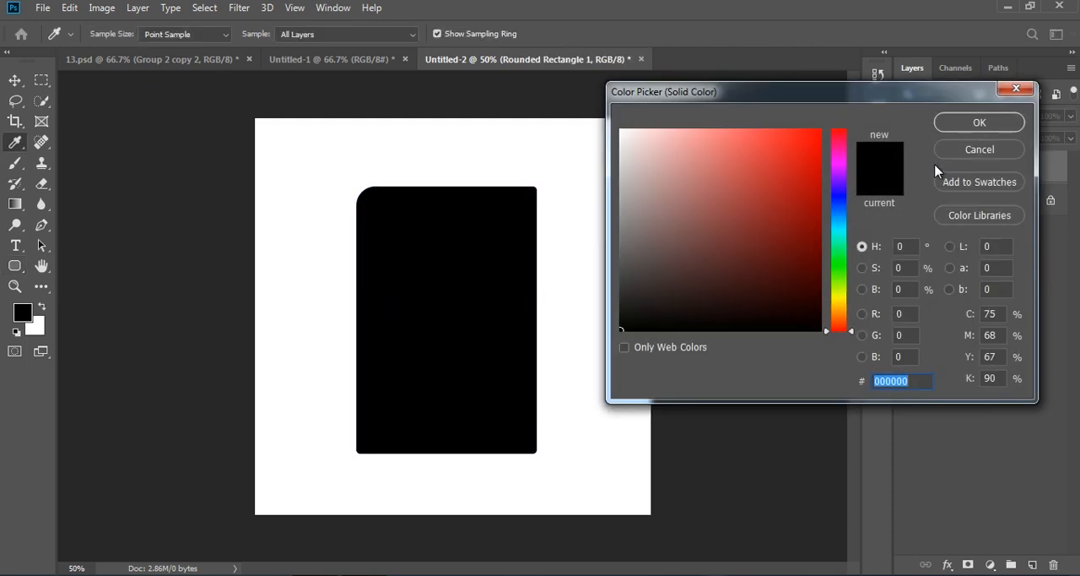
{"action": "left_click", "coordinate": [976, 152]}
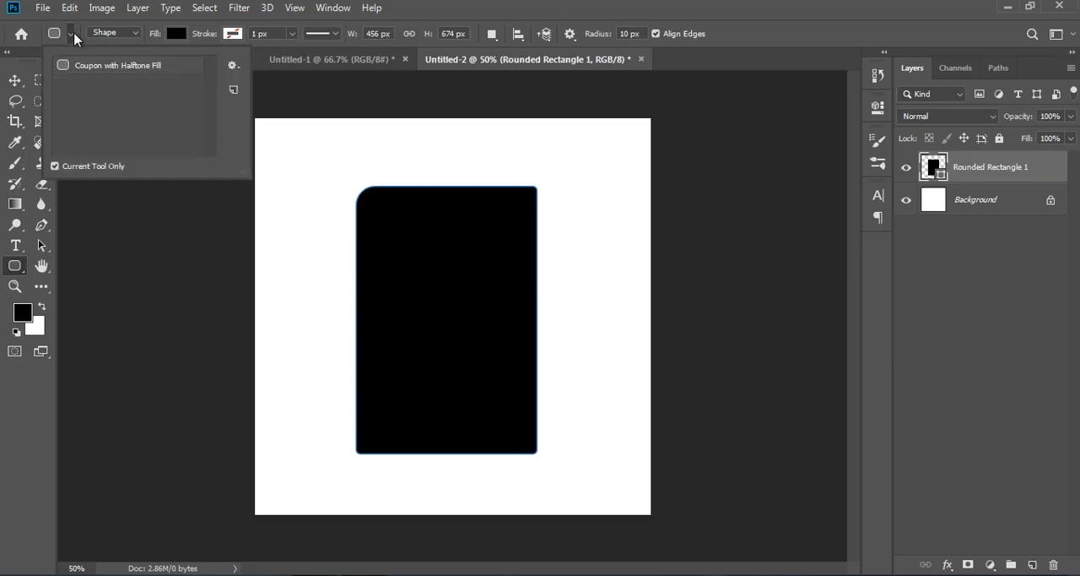
Create a second 456 x 674 px rounded rectangle from center with 48 px corner radii.
{"action": "left_click", "coordinate": [113, 33]}
{"action": "left_click", "coordinate": [114, 33]}
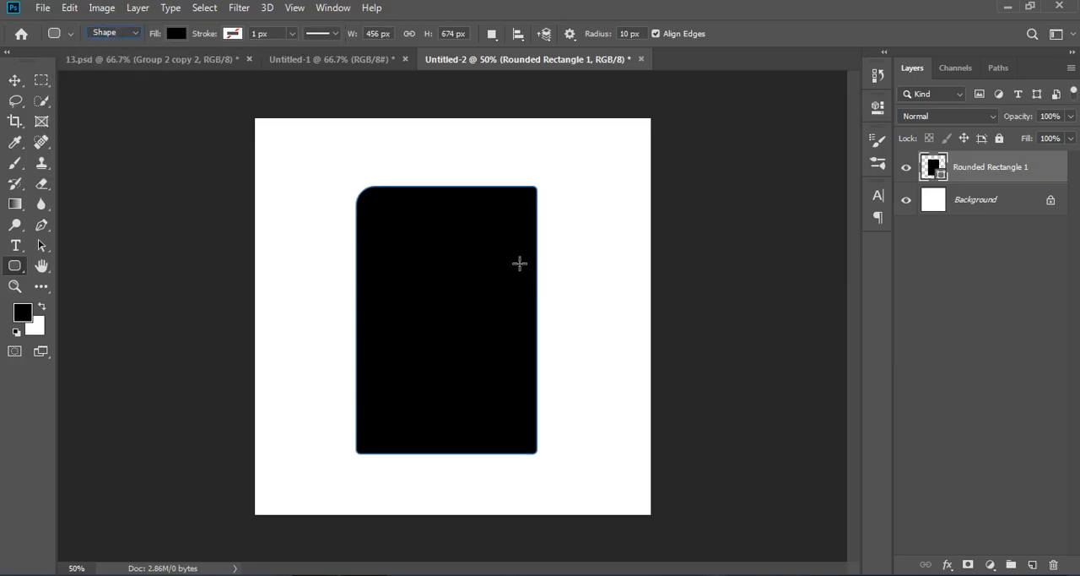
{"action": "left_click", "coordinate": [422, 247]}
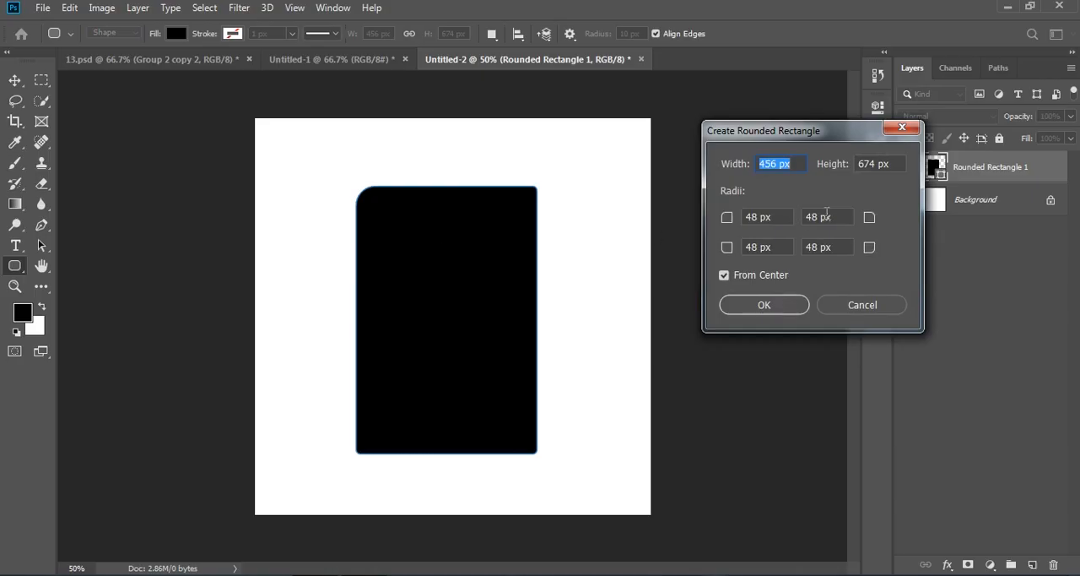
{"action": "left_click", "coordinate": [723, 274]}
{"action": "left_click", "coordinate": [748, 303]}
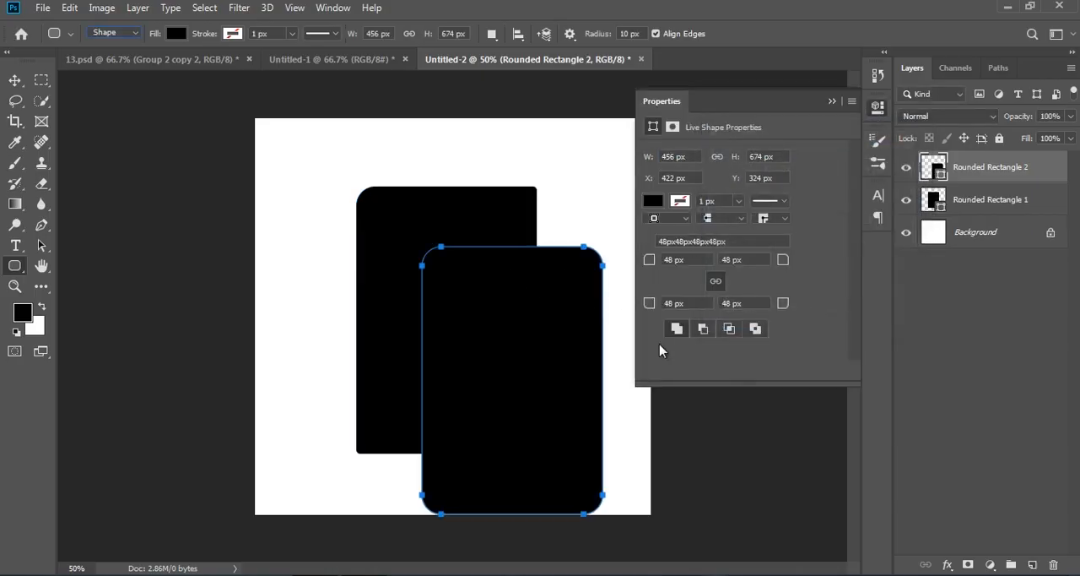
{"action": "left_click", "coordinate": [832, 102]}
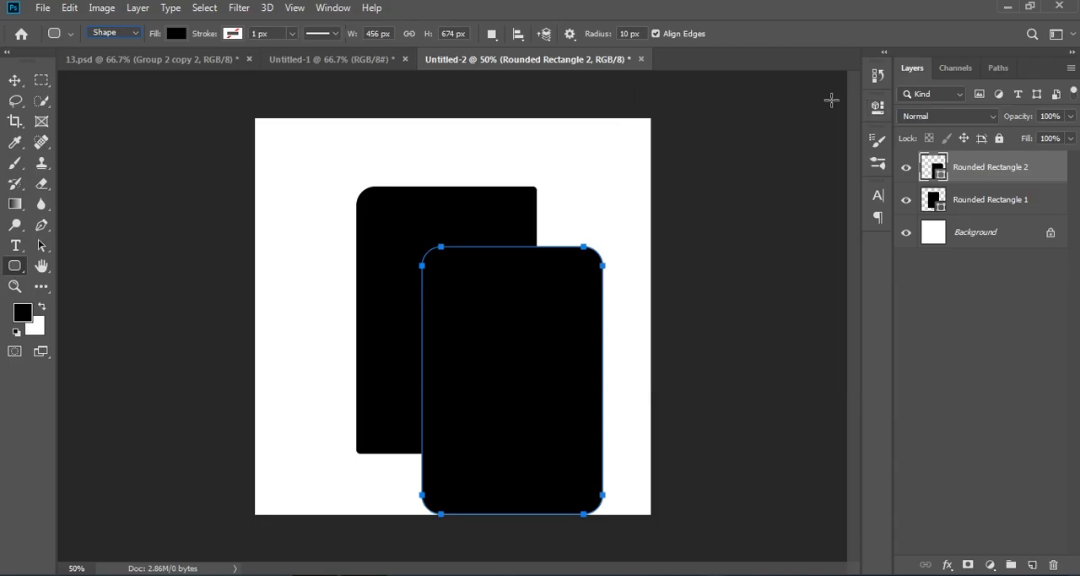
Hide and delete both rounded rectangle layers, leaving only the background.
{"action": "left_click", "coordinate": [1009, 205]}
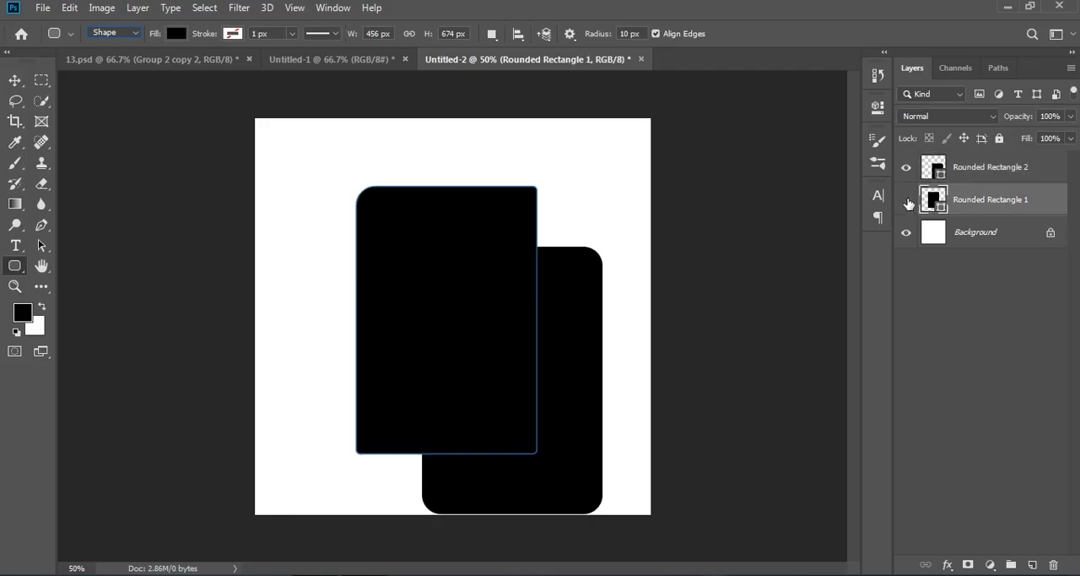
{"action": "left_click", "coordinate": [908, 200]}
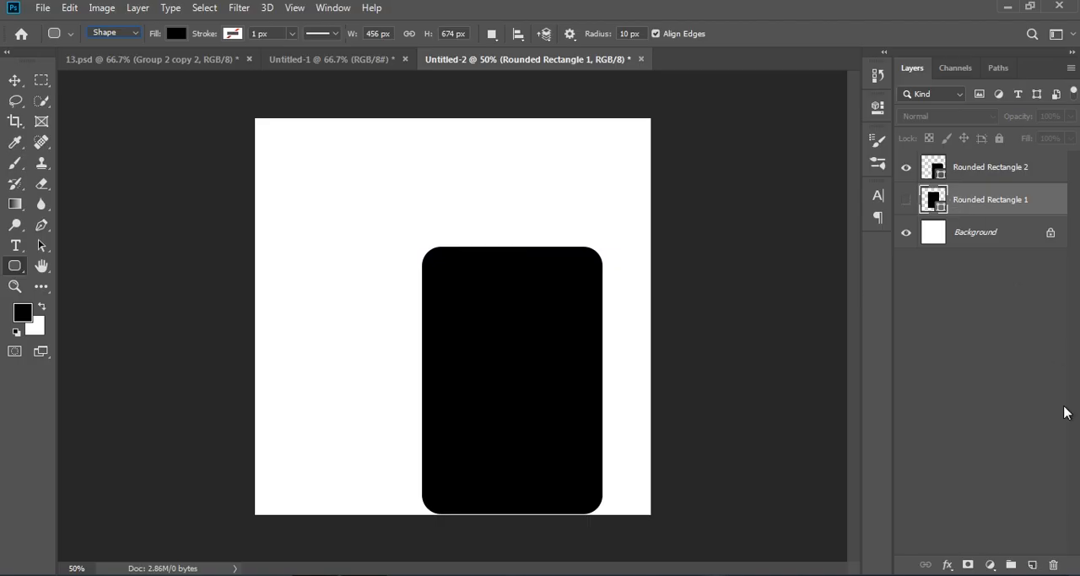
{"action": "left_click", "coordinate": [1053, 565]}
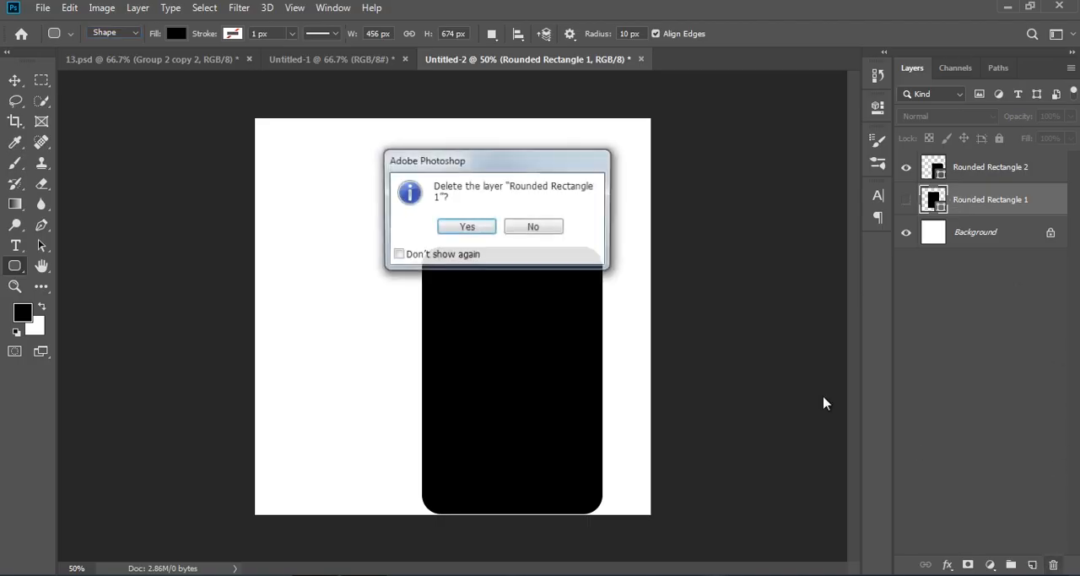
{"action": "left_click", "coordinate": [467, 226]}
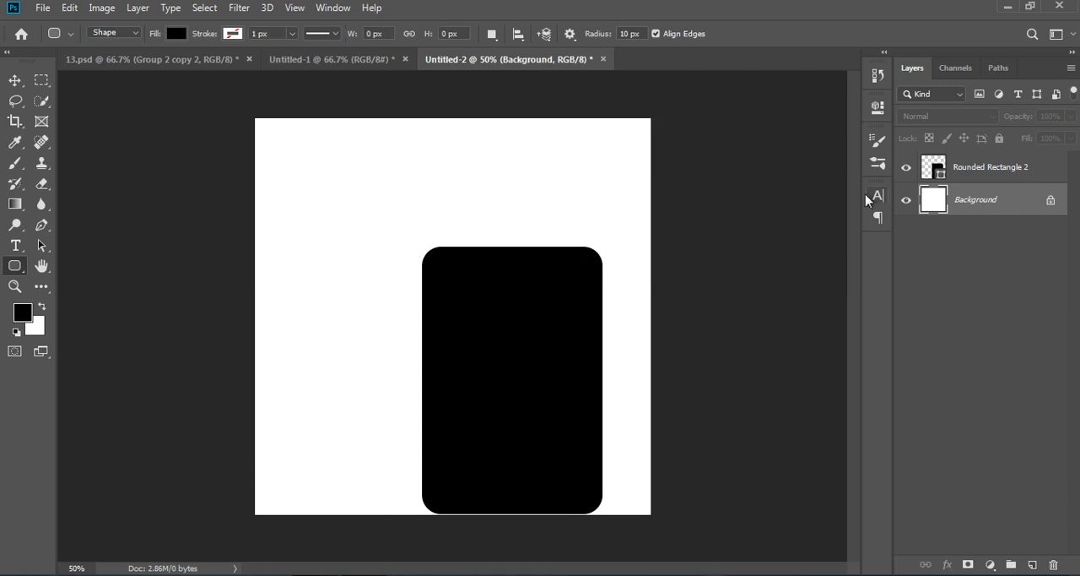
{"action": "left_click", "coordinate": [986, 167]}
{"action": "left_click", "coordinate": [1053, 564]}
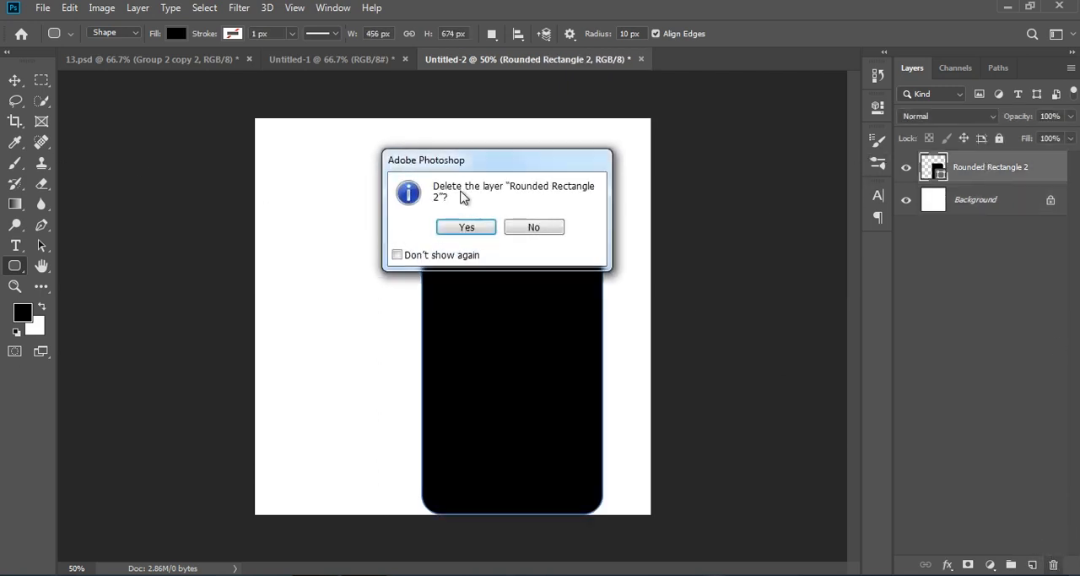
{"action": "left_click", "coordinate": [464, 226]}
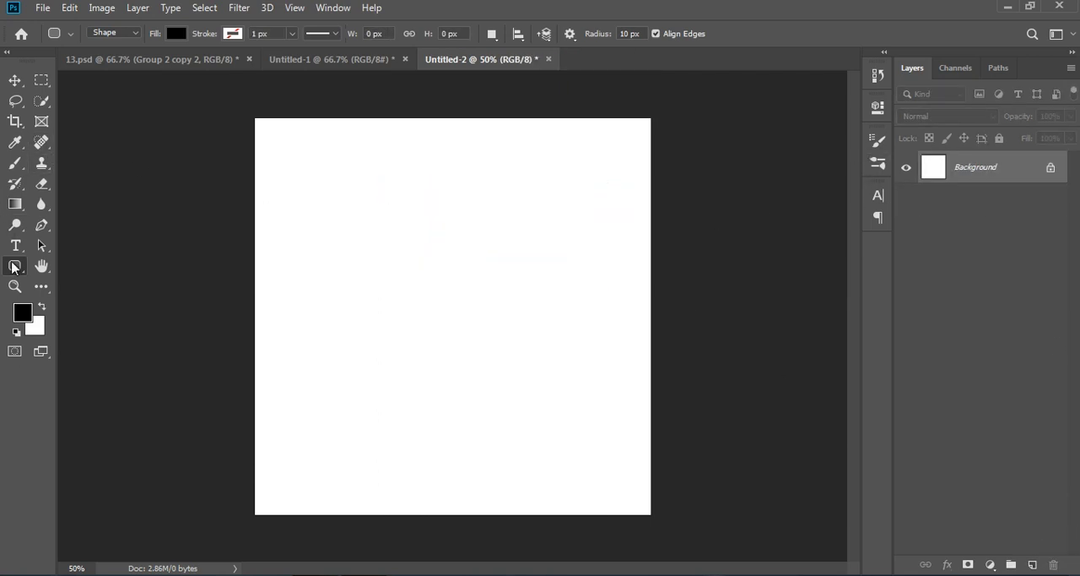
Draw a new rounded rectangle about 446 x 654 px with the Rounded Rectangle Tool.
{"action": "right_click", "coordinate": [15, 267]}
{"action": "left_click", "coordinate": [90, 284]}
{"action": "left_click_drag", "start_coordinate": [355, 186], "coordinate": [532, 448]}
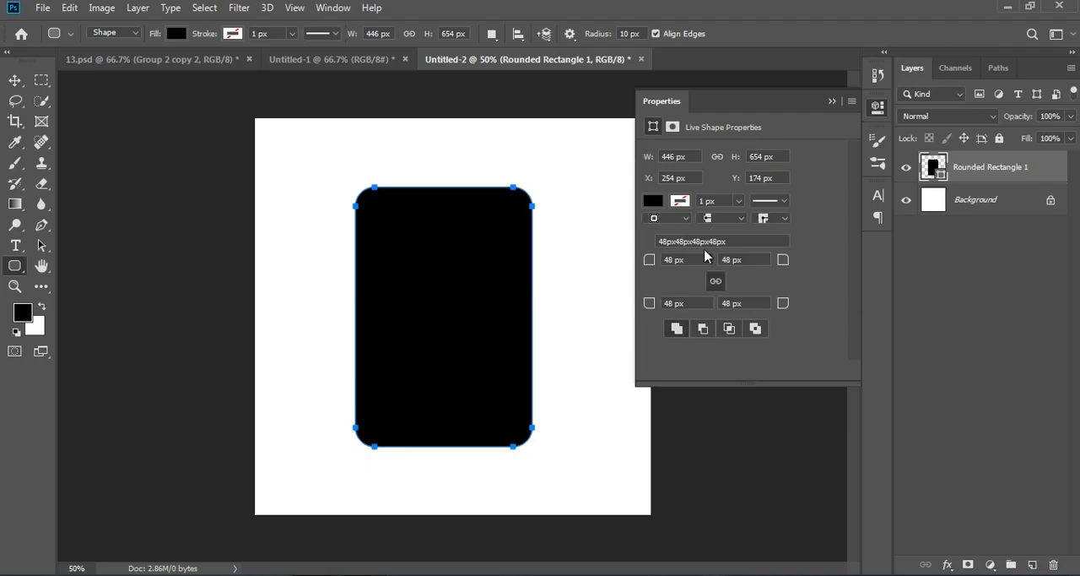
Adjust the rounded rectangle's corner radii in Live Shape Properties and close the panel.
{"action": "left_click_drag", "start_coordinate": [692, 260], "coordinate": [632, 261]}
{"action": "left_click_drag", "start_coordinate": [748, 258], "coordinate": [694, 265]}
{"action": "left_click", "coordinate": [688, 302]}
{"action": "left_click_drag", "start_coordinate": [689, 302], "coordinate": [665, 301]}
{"action": "left_click_drag", "start_coordinate": [760, 301], "coordinate": [690, 309]}
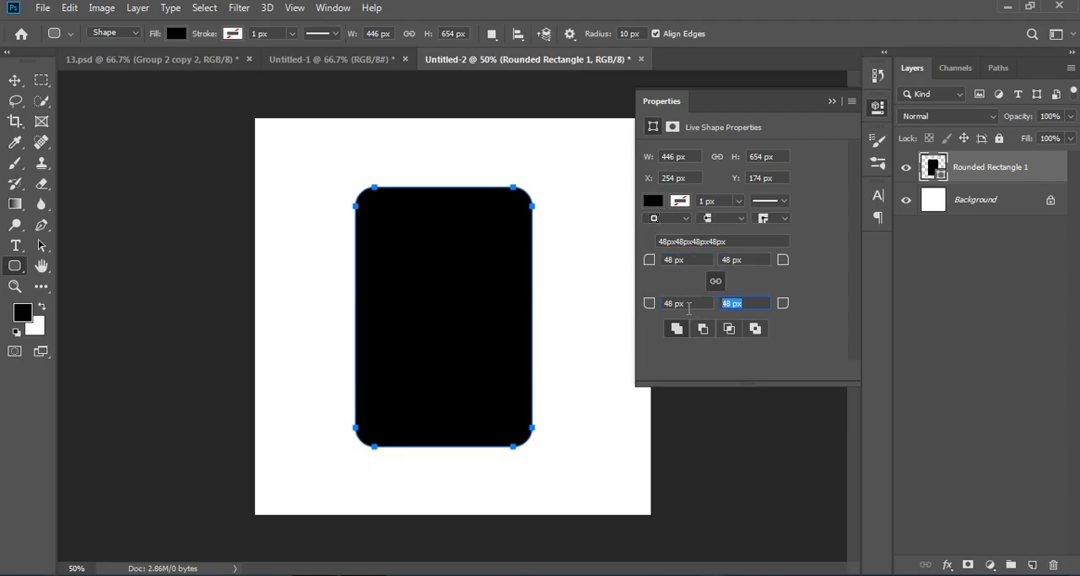
{"action": "left_click", "coordinate": [832, 102]}
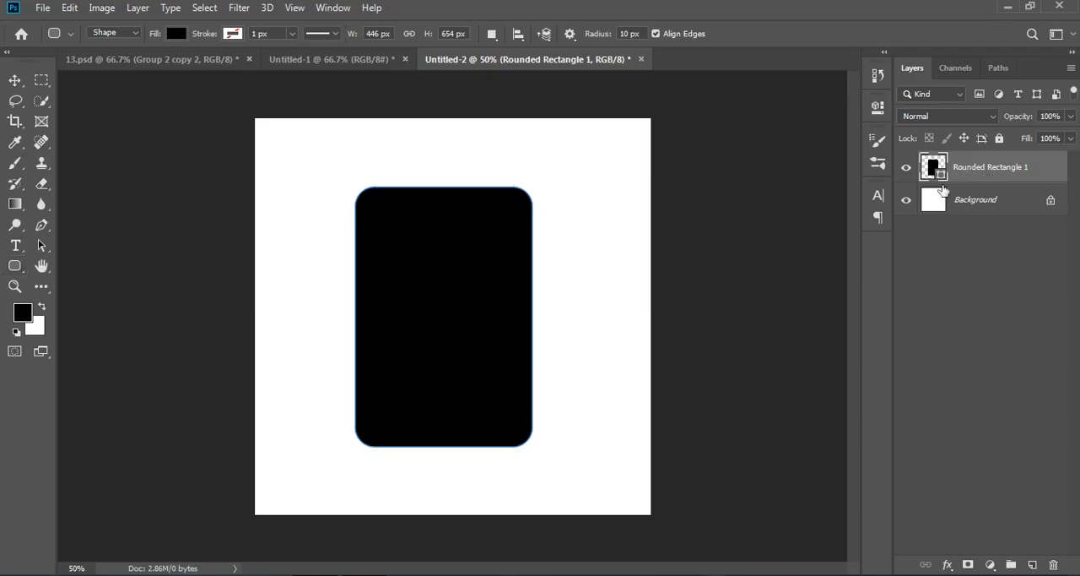
Scale the rounded rectangle to about 135% with Free Transform and center it on the canvas.
{"action": "key", "text": "ctrl+t"}
{"action": "left_click_drag", "start_coordinate": [532, 446], "coordinate": [562, 492]}
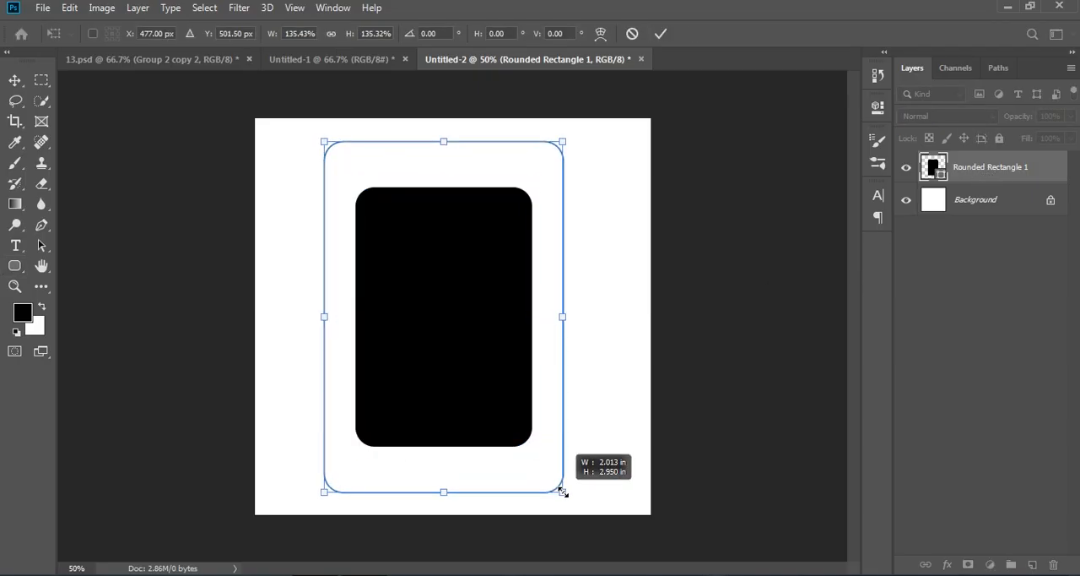
{"action": "left_click_drag", "start_coordinate": [508, 422], "coordinate": [527, 420]}
{"action": "key", "text": "Return"}
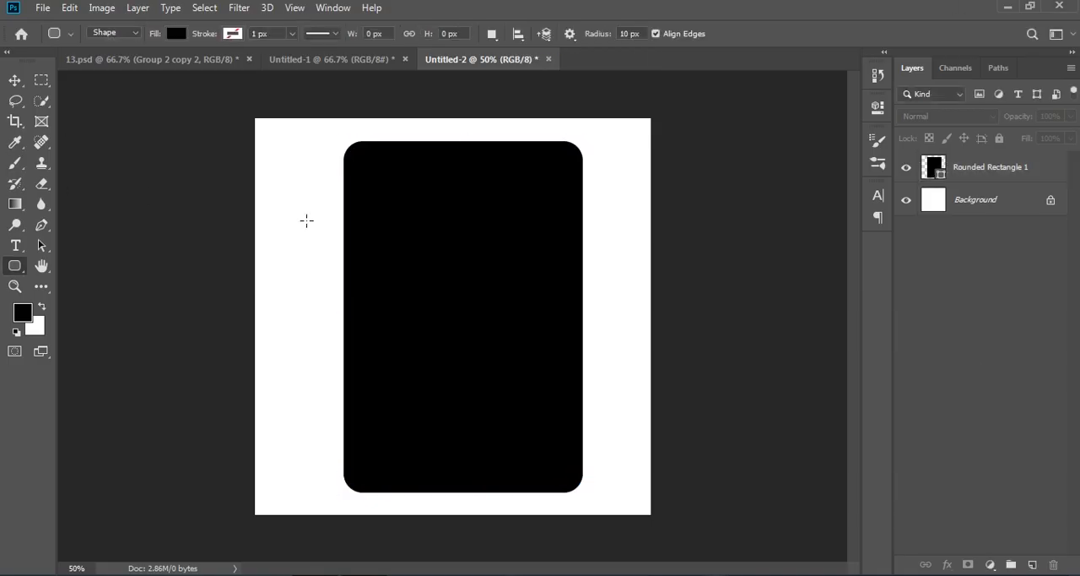
Set the rounded rectangle's fill color to purple #7d0792.
{"action": "left_click", "coordinate": [41, 9]}
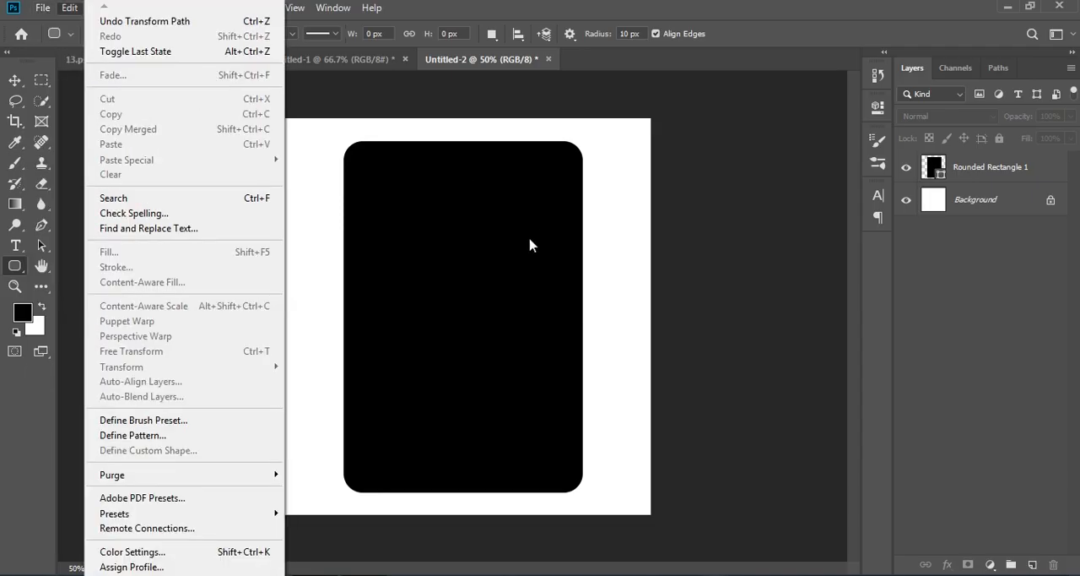
{"action": "left_click", "coordinate": [518, 276]}
{"action": "double_click", "coordinate": [932, 167]}
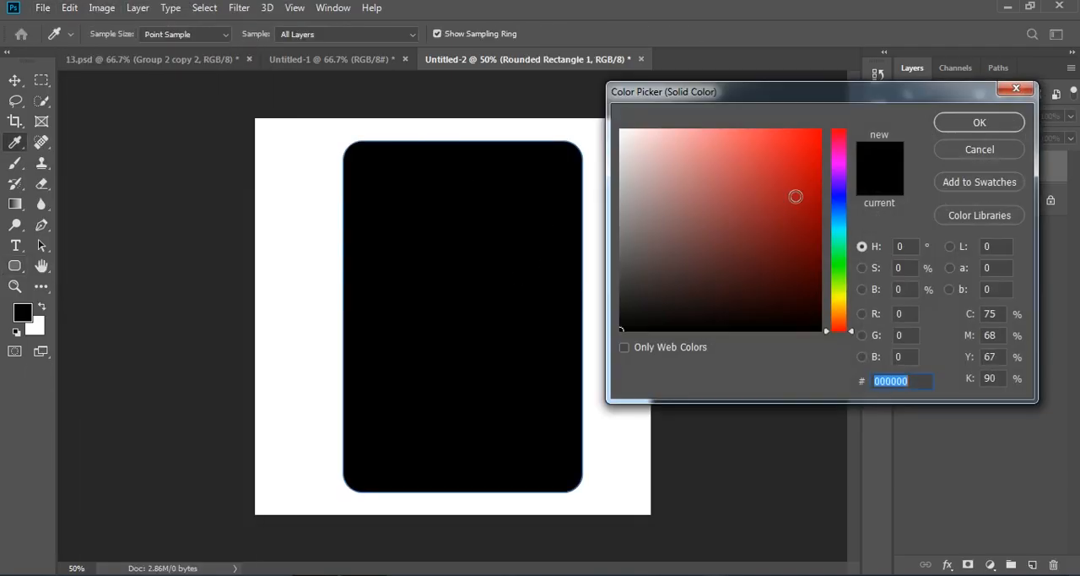
{"action": "left_click", "coordinate": [847, 168]}
{"action": "left_click", "coordinate": [816, 135]}
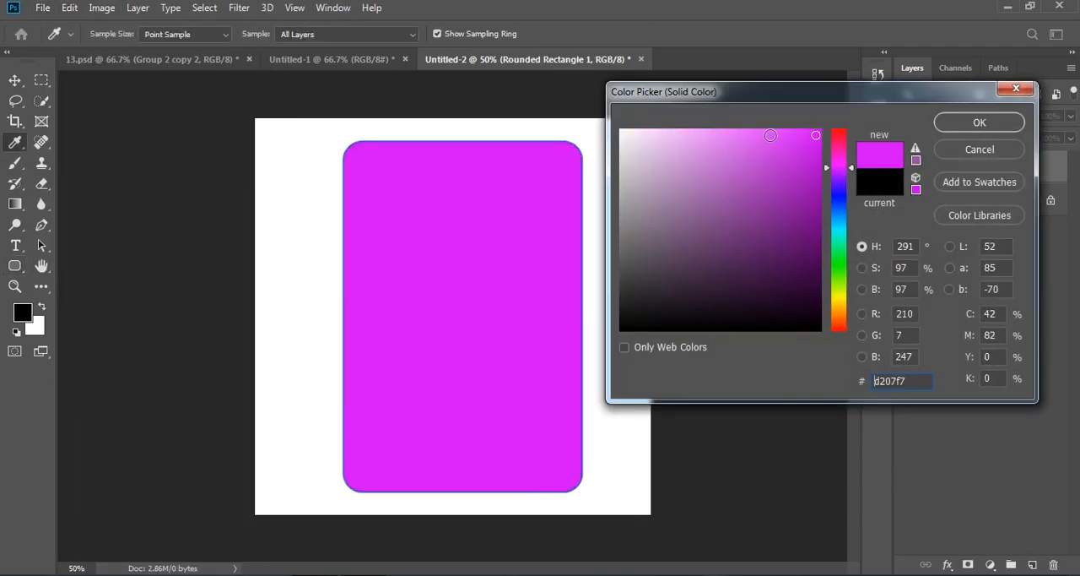
{"action": "left_click_drag", "start_coordinate": [780, 181], "coordinate": [812, 215]}
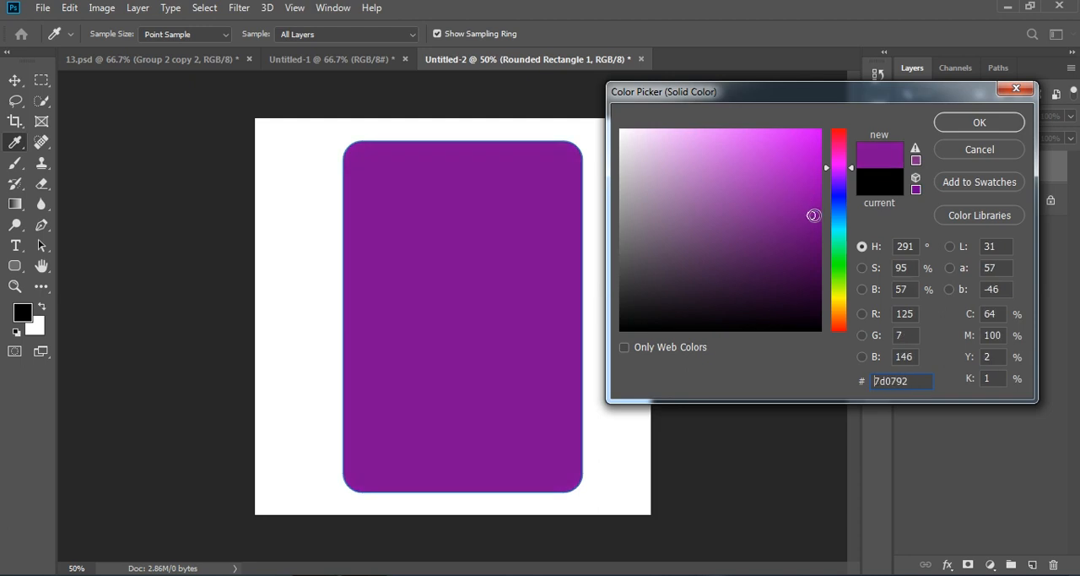
{"action": "left_click", "coordinate": [954, 127]}
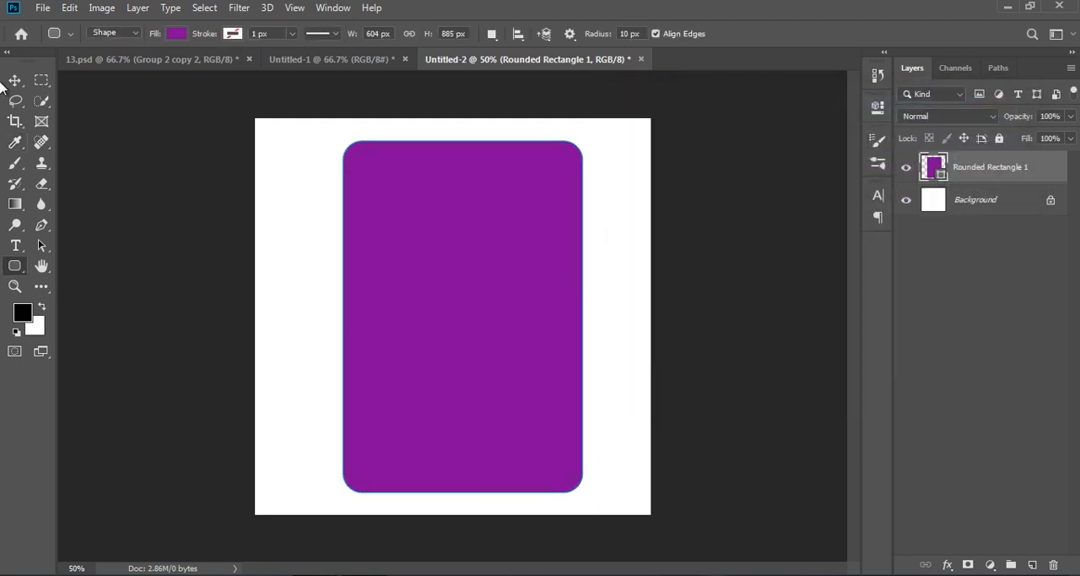
Place the Ferdi Kadioglu - FootyRenders image from Downloads as an embedded layer.
{"action": "left_click", "coordinate": [42, 7]}
{"action": "left_click", "coordinate": [145, 293]}
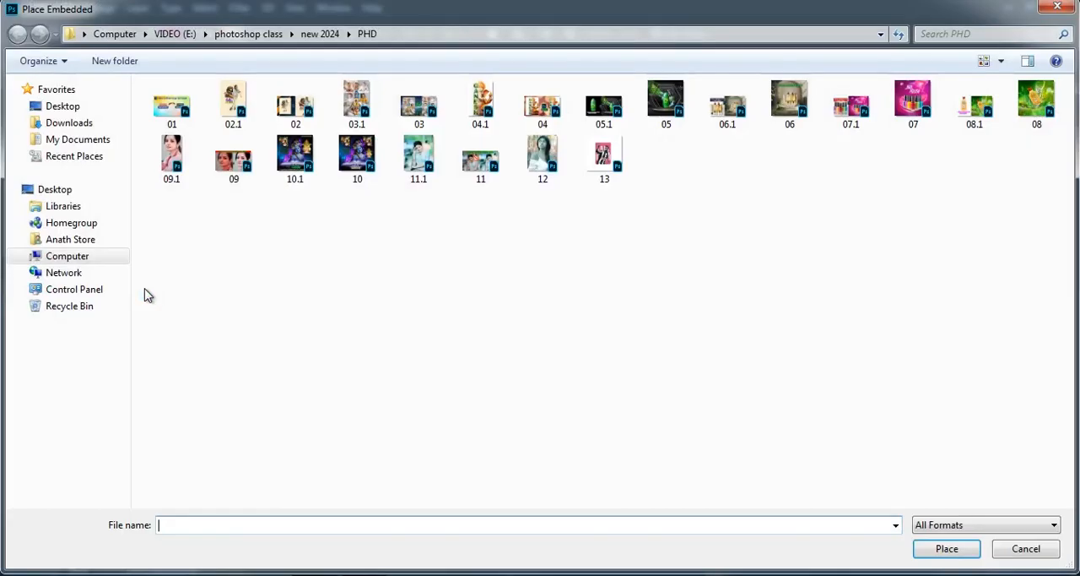
{"action": "left_click", "coordinate": [59, 127]}
{"action": "left_click", "coordinate": [724, 106]}
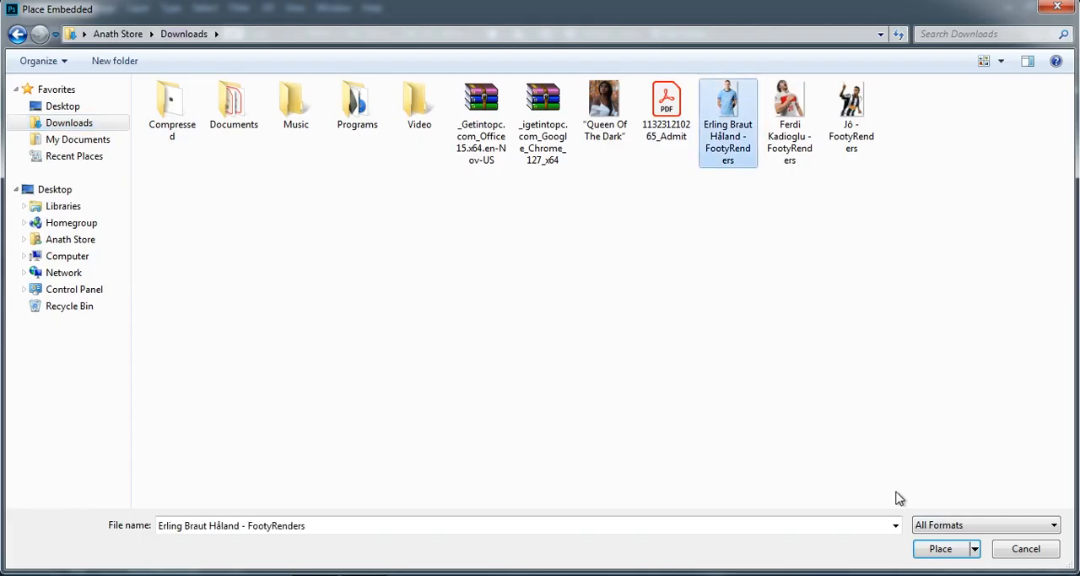
{"action": "left_click", "coordinate": [790, 140]}
{"action": "left_click", "coordinate": [940, 548]}
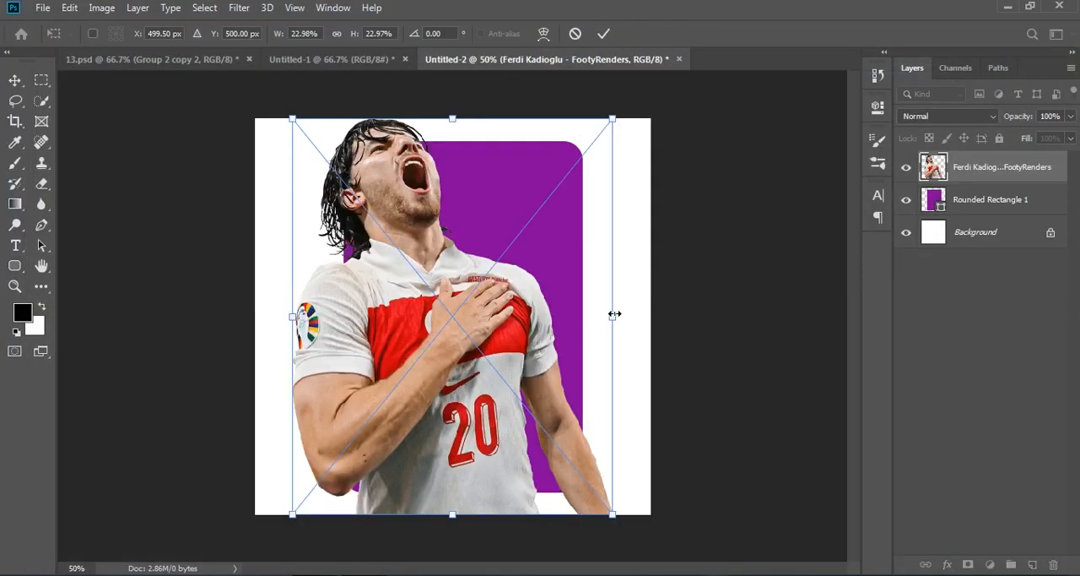
Scale the player image to about 19% and position it over the purple card.
{"action": "left_click_drag", "start_coordinate": [614, 313], "coordinate": [501, 313]}
{"action": "left_click_drag", "start_coordinate": [415, 326], "coordinate": [485, 373]}
{"action": "left_click_drag", "start_coordinate": [464, 231], "coordinate": [464, 153]}
{"action": "left_click_drag", "start_coordinate": [416, 313], "coordinate": [423, 313]}
{"action": "left_click_drag", "start_coordinate": [435, 305], "coordinate": [437, 309]}
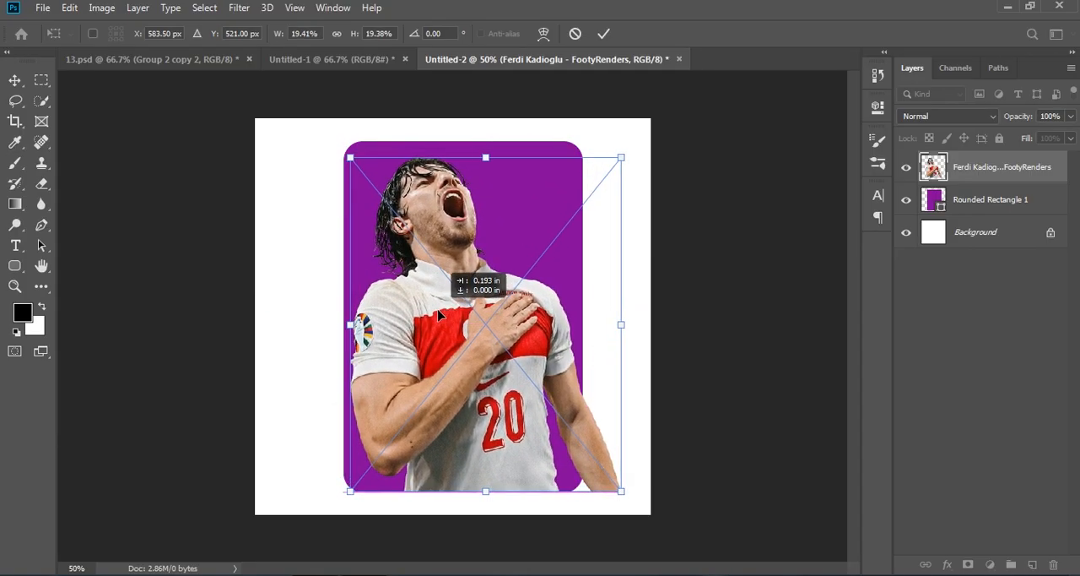
{"action": "left_click", "coordinate": [975, 372]}
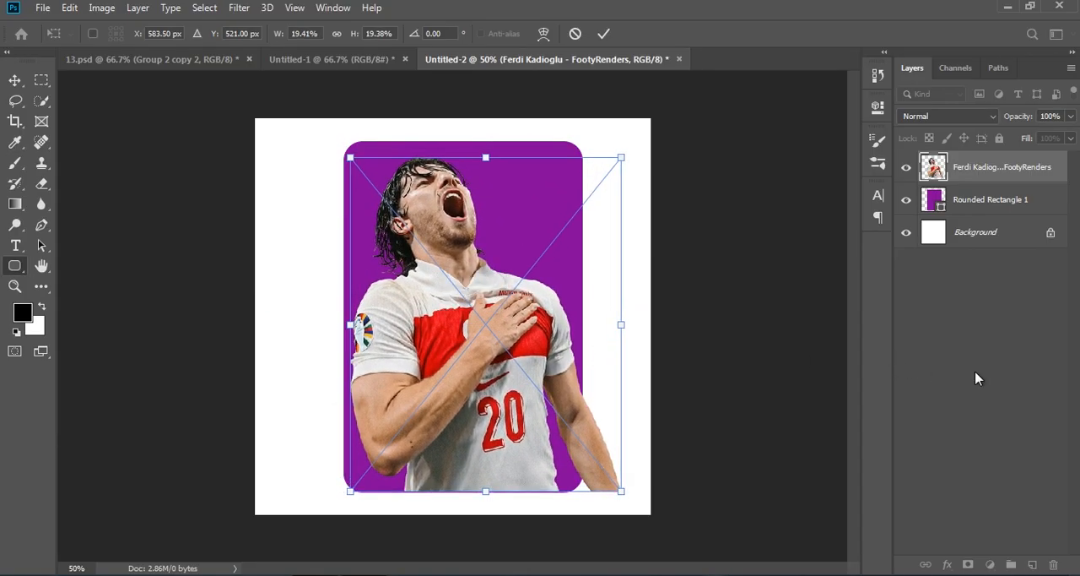
Load the card shape as a selection on the player layer and invert it.
{"action": "left_click", "coordinate": [934, 203], "text": "ctrl"}
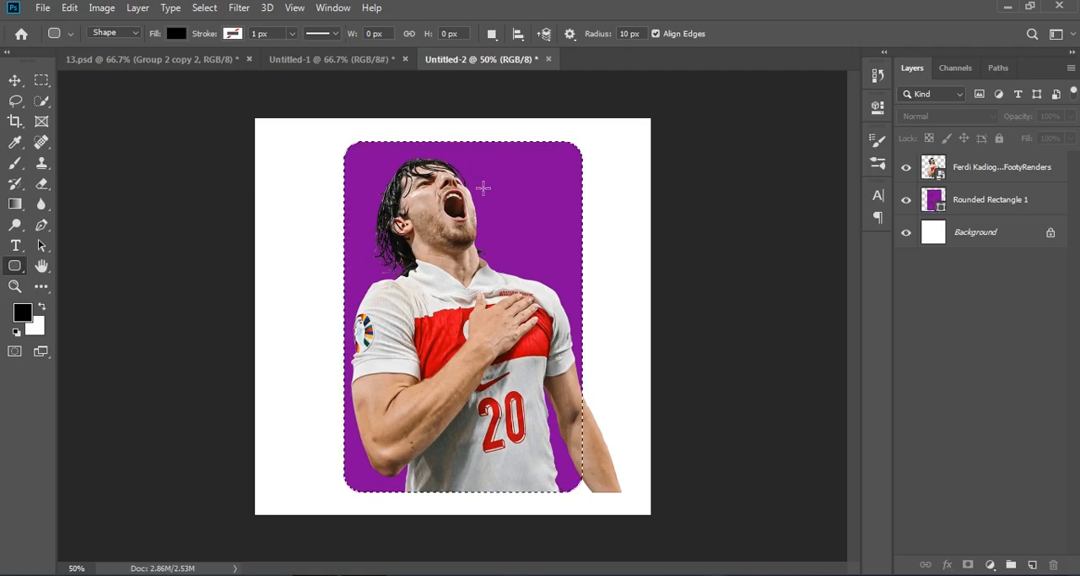
{"action": "left_click", "coordinate": [42, 184]}
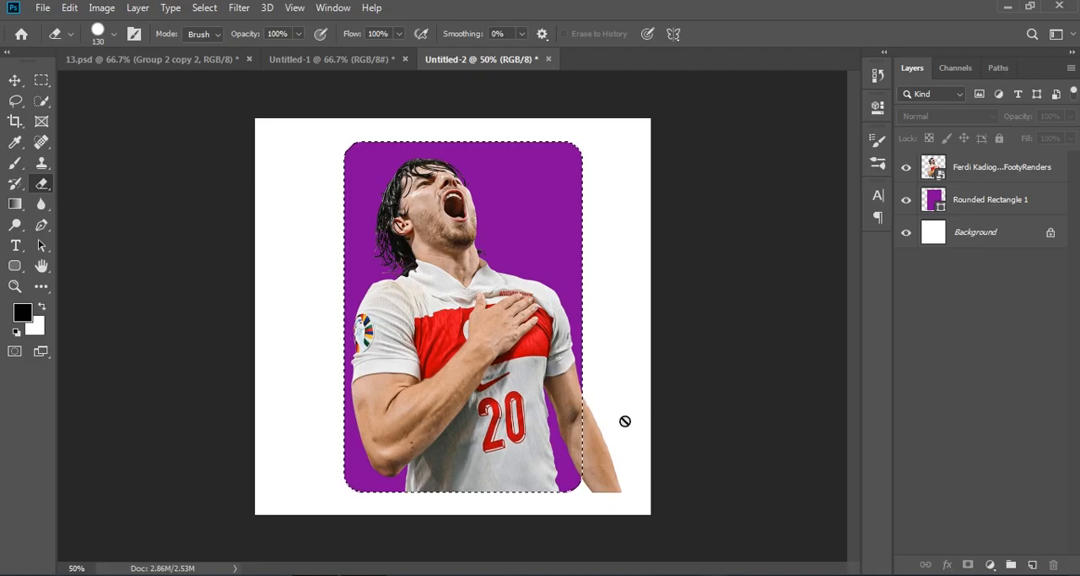
{"action": "left_click", "coordinate": [973, 173]}
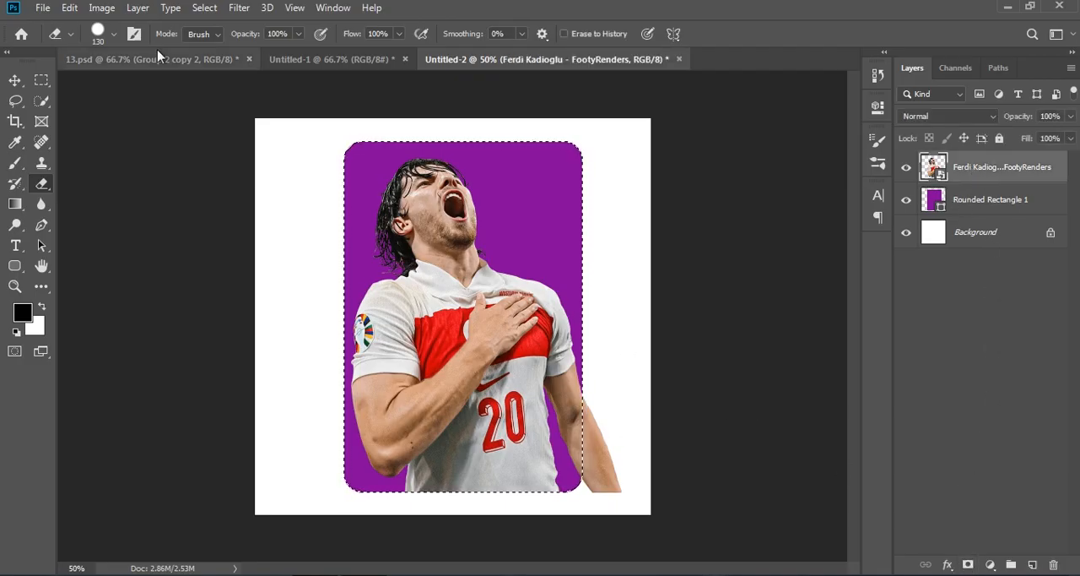
{"action": "left_click", "coordinate": [204, 8]}
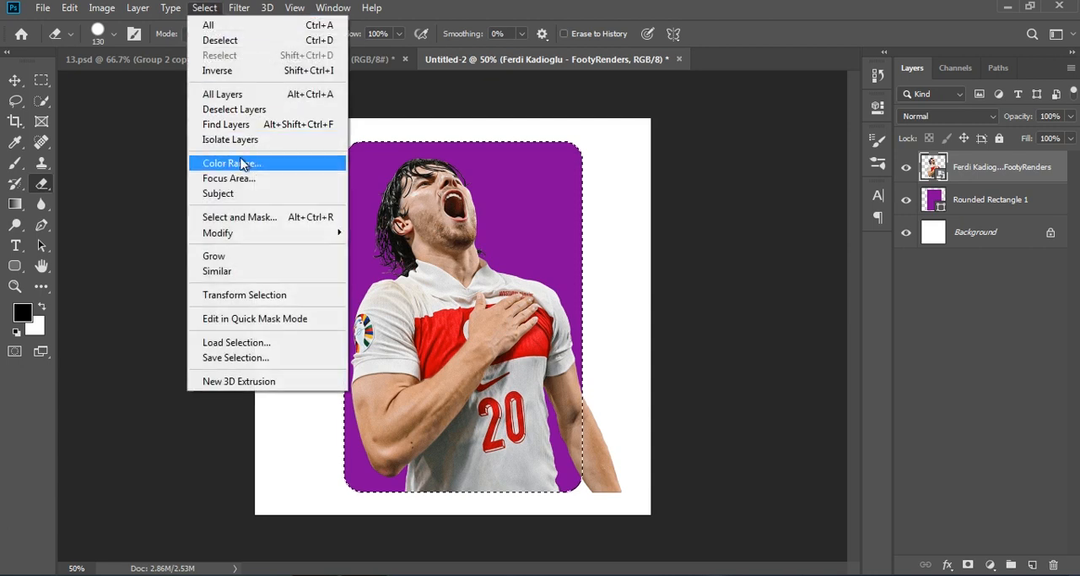
{"action": "left_click", "coordinate": [216, 70]}
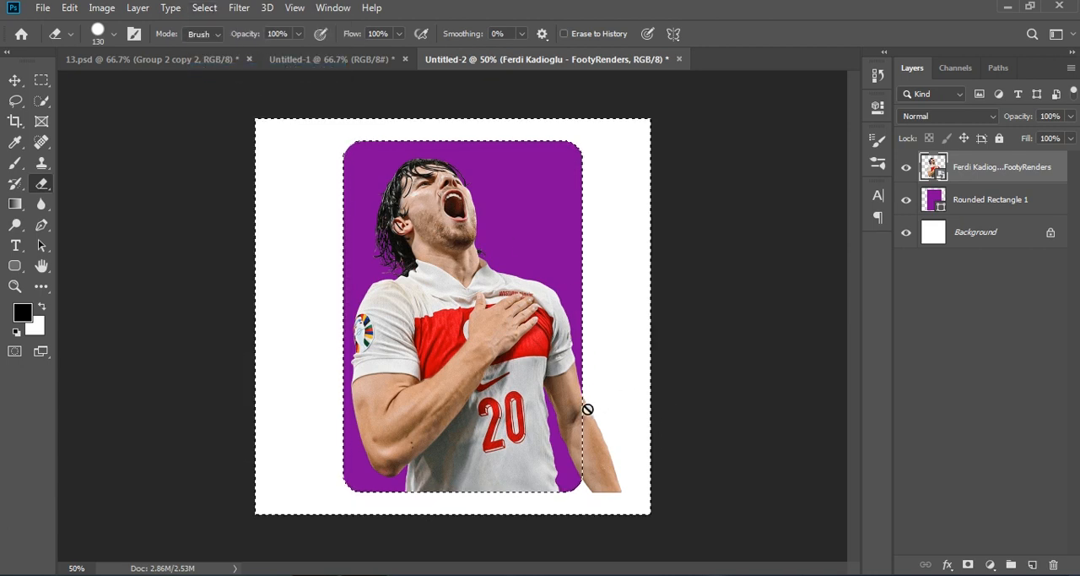
Erase the player's arm extending outside the card with the Eraser Tool, then deselect.
{"action": "right_click", "coordinate": [41, 183]}
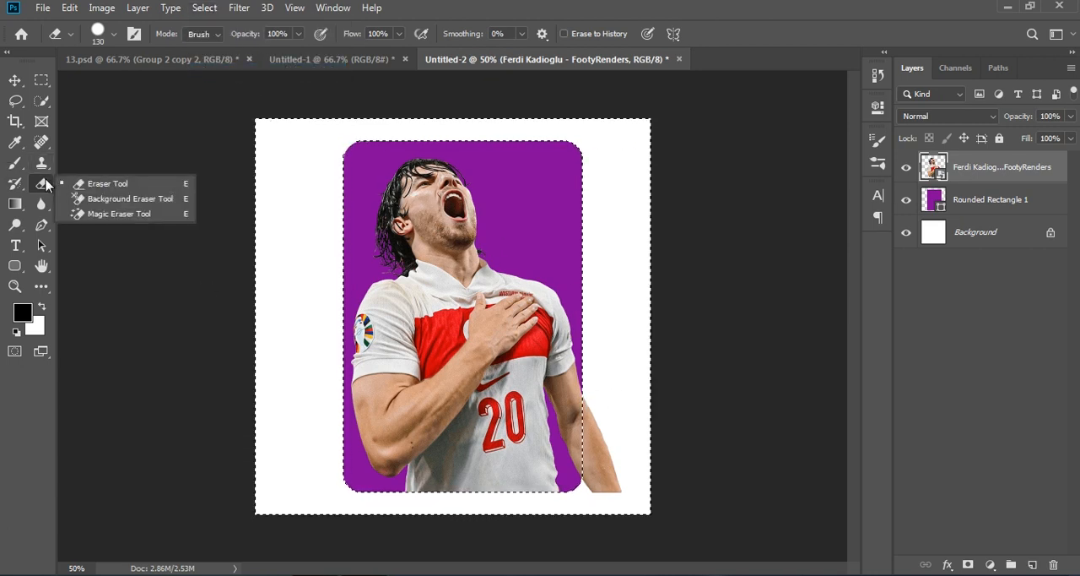
{"action": "left_click", "coordinate": [100, 189]}
{"action": "left_click", "coordinate": [590, 417]}
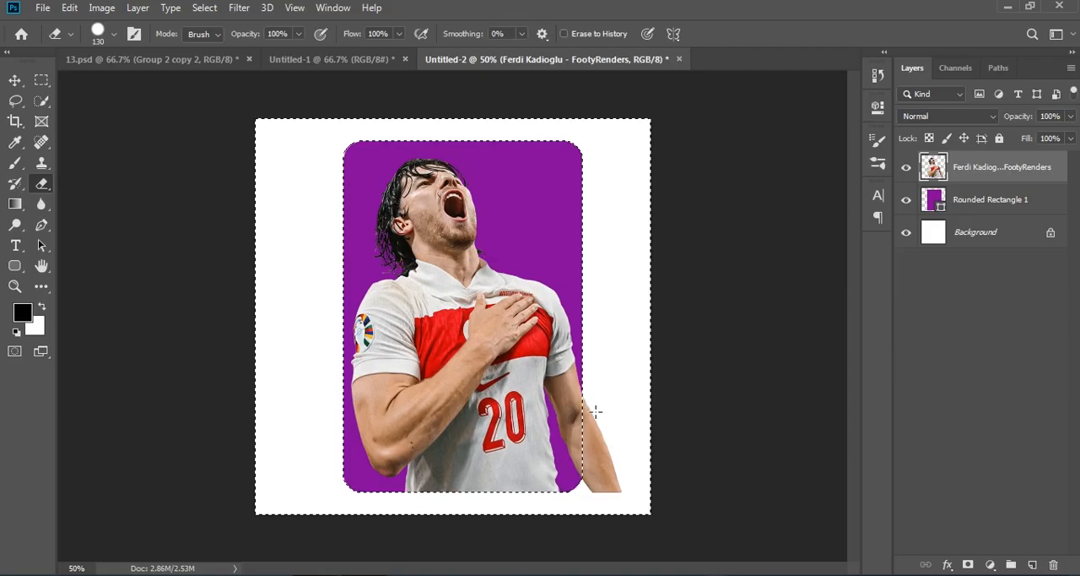
{"action": "mouse_move", "coordinate": [607, 424]}
{"action": "left_mouse_down"}
{"action": "mouse_move", "coordinate": [604, 482]}
{"action": "mouse_move", "coordinate": [596, 382]}
{"action": "mouse_move", "coordinate": [593, 490]}
{"action": "left_mouse_up"}
{"action": "key", "text": "ctrl+d"}
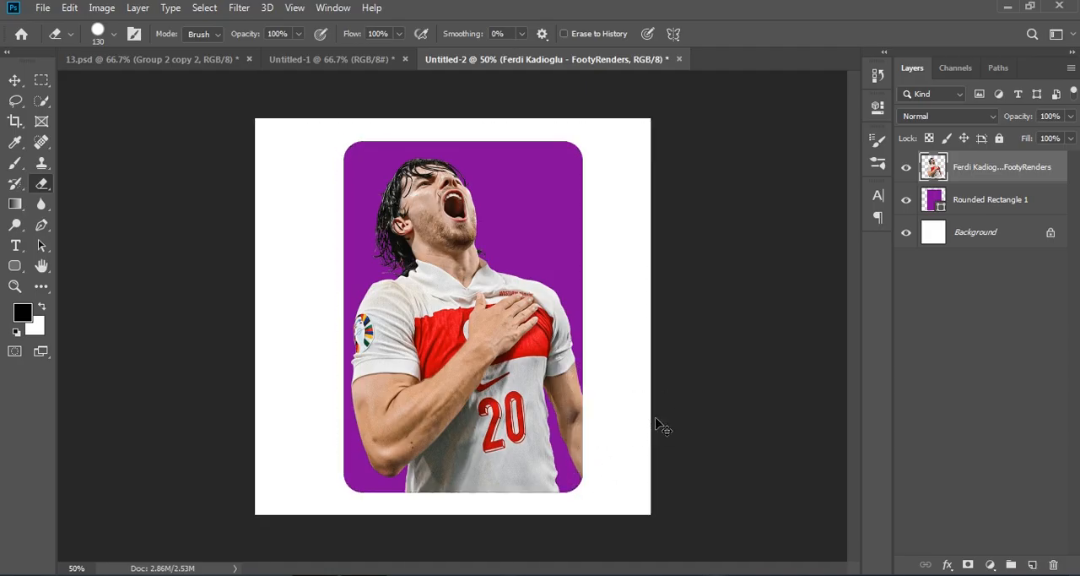
Drag the f.Ferdi and Kadioglu text layers from the 13.psd reference into the card document.
{"action": "left_click", "coordinate": [292, 61]}
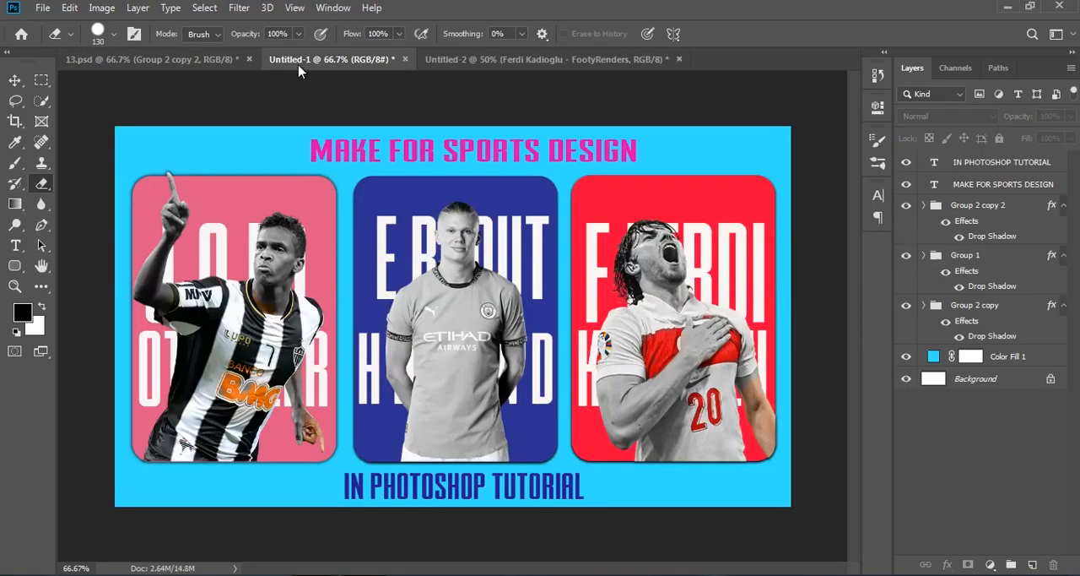
{"action": "left_click", "coordinate": [195, 63]}
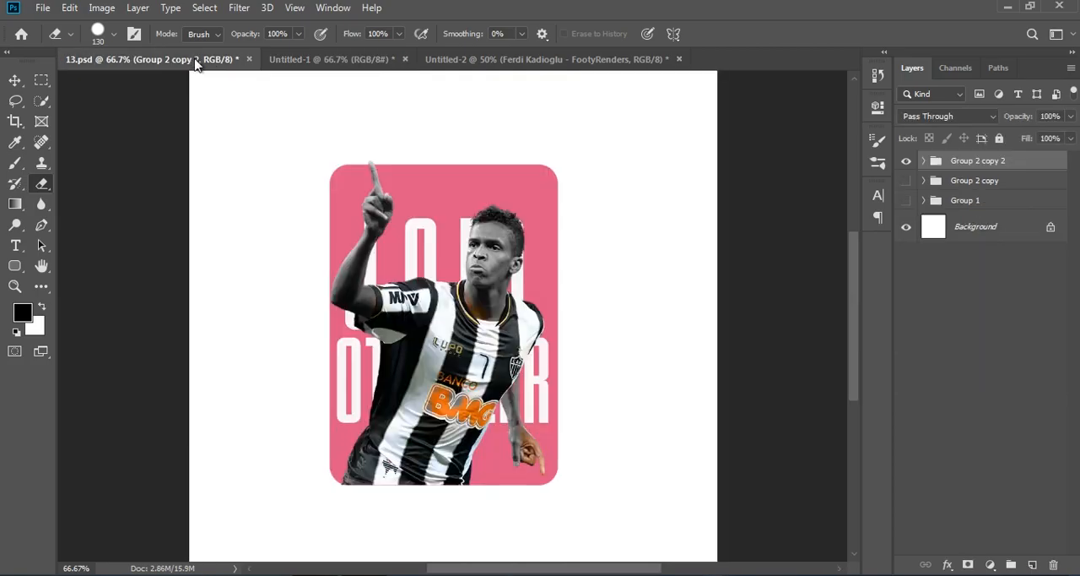
{"action": "left_click", "coordinate": [458, 64]}
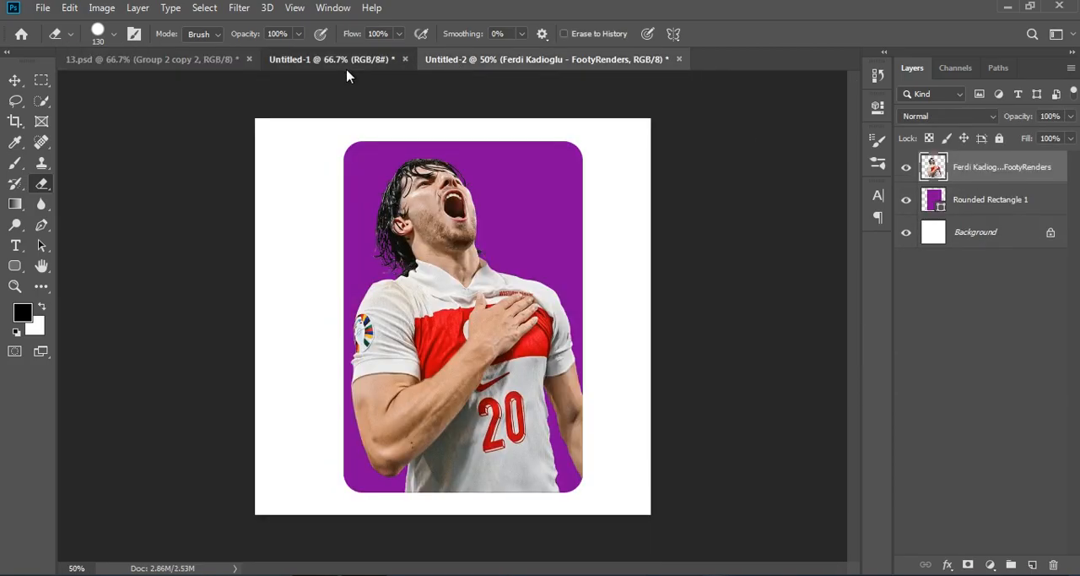
{"action": "left_click", "coordinate": [346, 63]}
{"action": "left_click", "coordinate": [210, 61]}
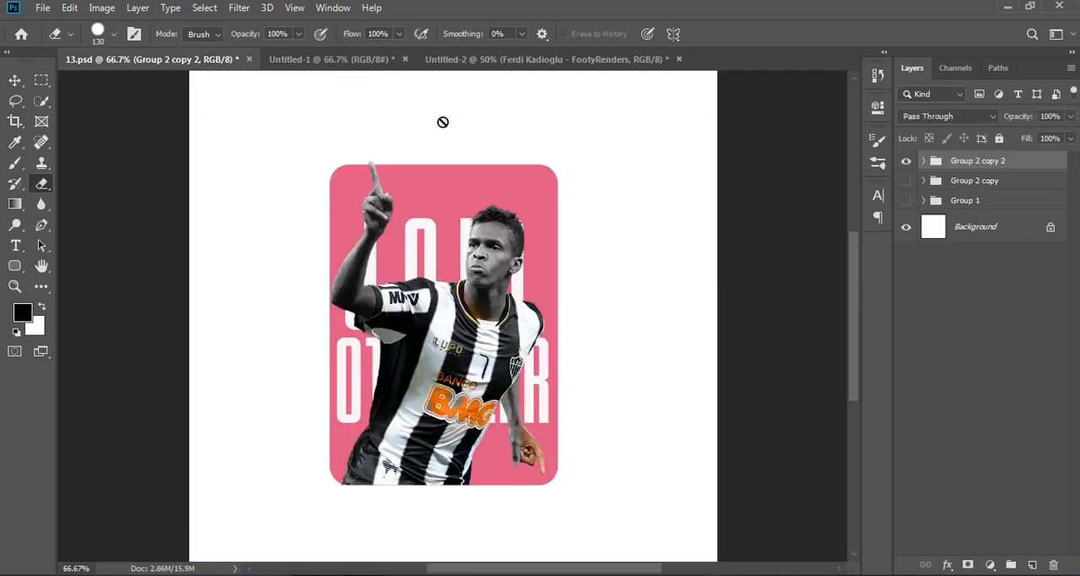
{"action": "left_click", "coordinate": [905, 161]}
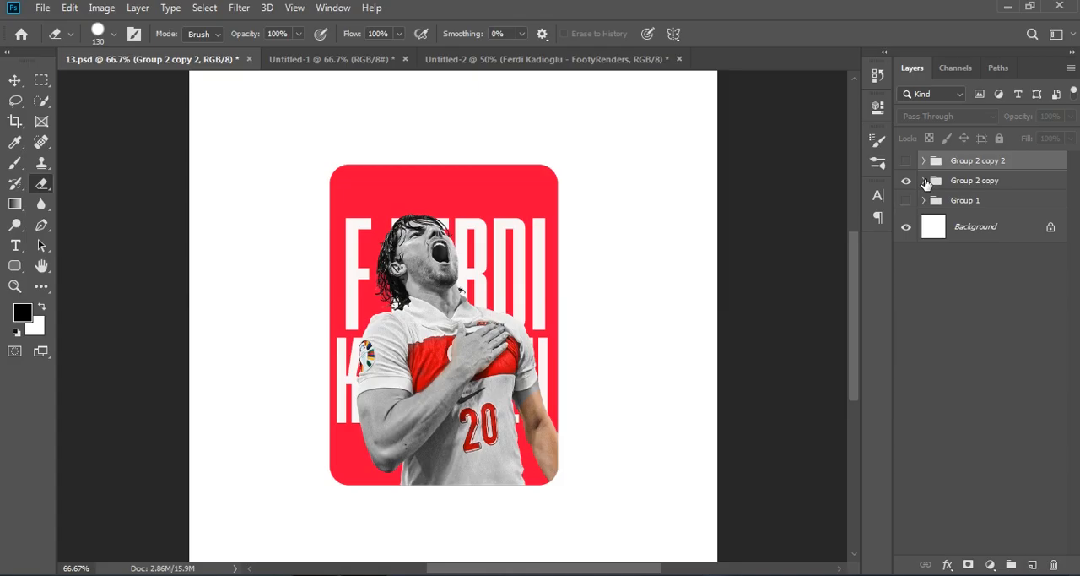
{"action": "left_click", "coordinate": [924, 181]}
{"action": "left_click", "coordinate": [985, 272]}
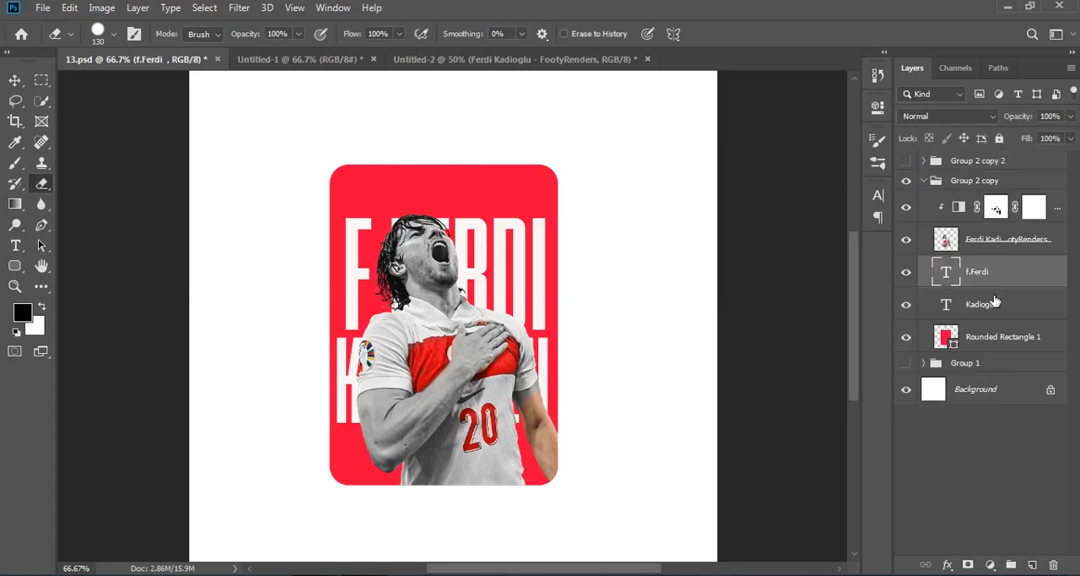
{"action": "left_click", "coordinate": [994, 304], "text": "shift"}
{"action": "left_click_drag", "start_coordinate": [1001, 278], "coordinate": [486, 298]}
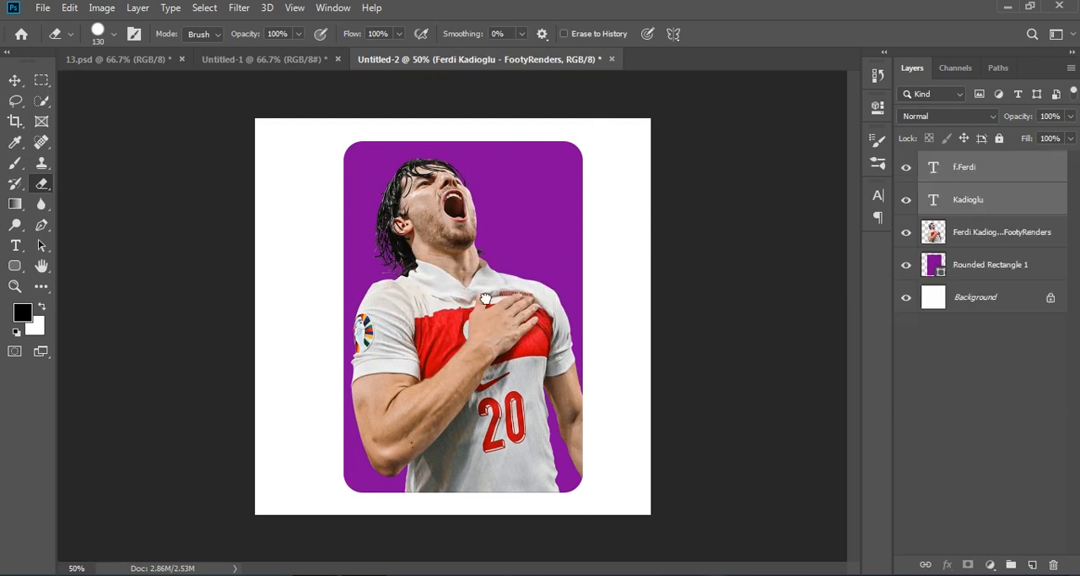
Place the text layers beneath the player image and enlarge the f.Ferdi text with Free Transform.
{"action": "left_click_drag", "start_coordinate": [989, 196], "coordinate": [1000, 255]}
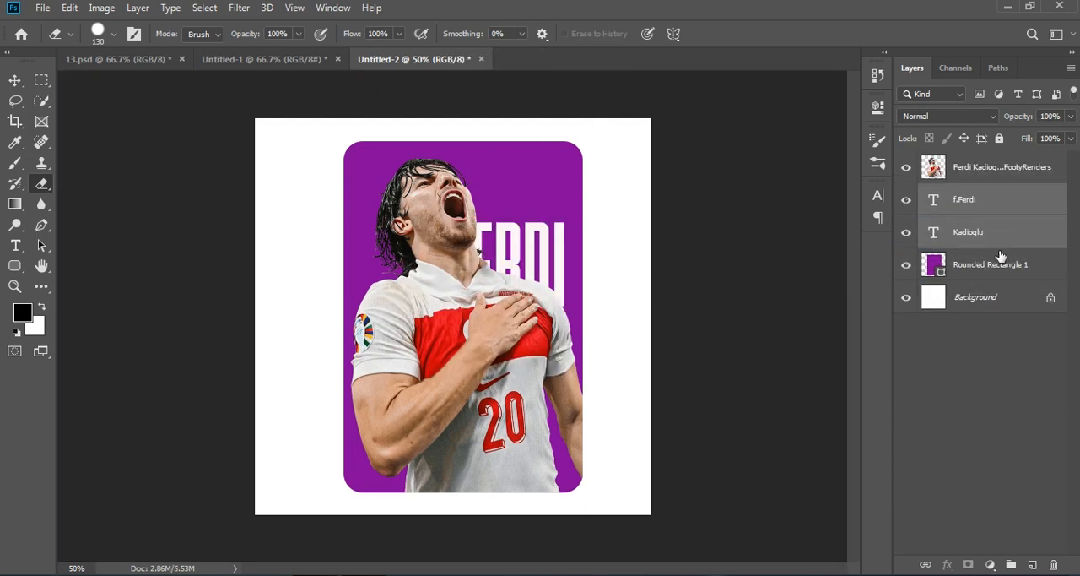
{"action": "left_click", "coordinate": [989, 208]}
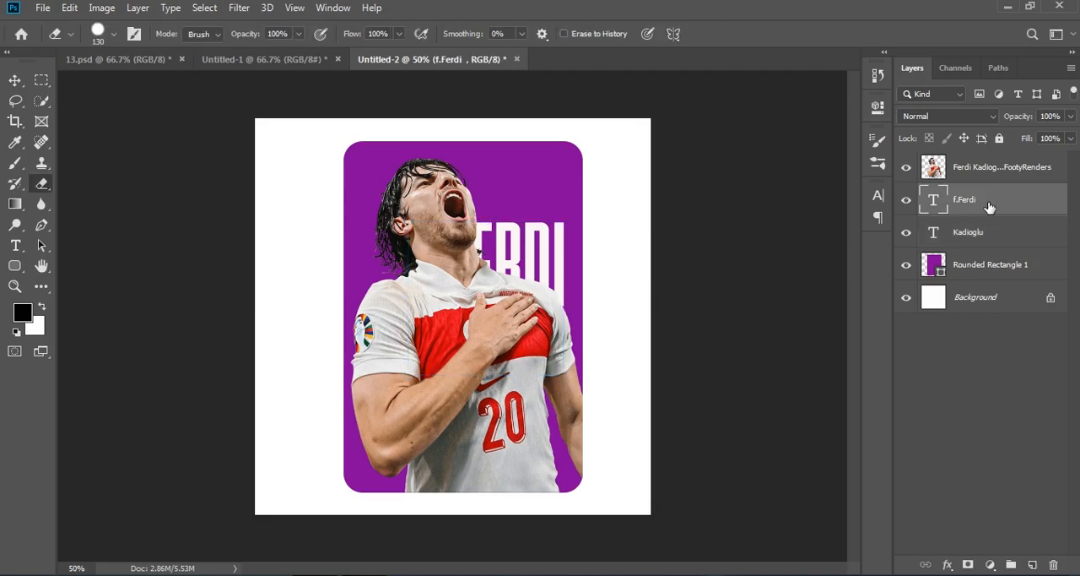
{"action": "key", "text": "ctrl+t"}
{"action": "left_click_drag", "start_coordinate": [540, 282], "coordinate": [499, 256]}
{"action": "left_click_drag", "start_coordinate": [537, 442], "coordinate": [588, 522]}
{"action": "left_click_drag", "start_coordinate": [538, 384], "coordinate": [525, 376]}
{"action": "left_click", "coordinate": [998, 380]}
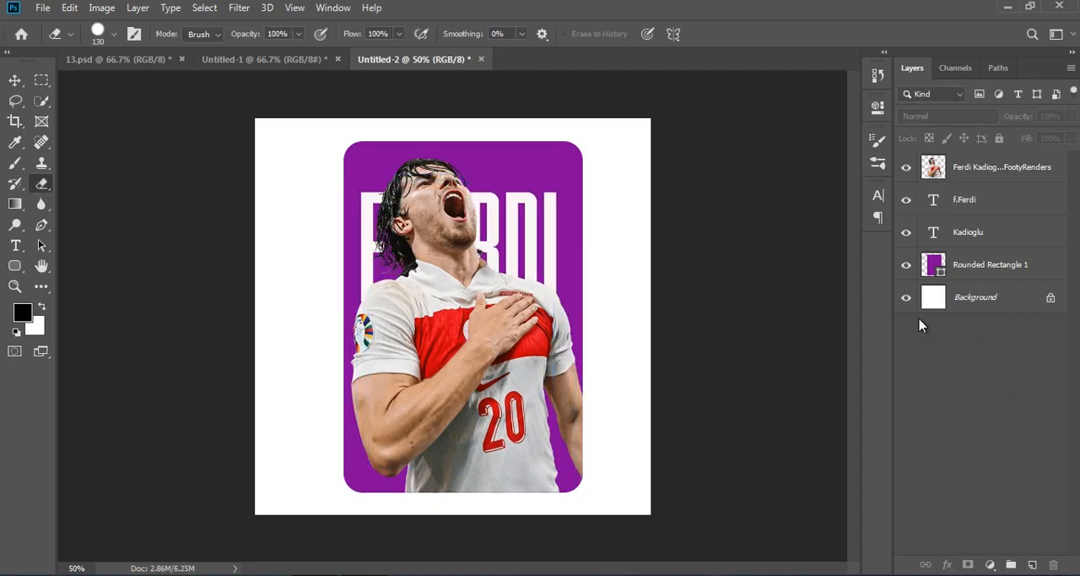
Scale the player, text and card layers together to about 86%.
{"action": "left_click", "coordinate": [989, 175]}
{"action": "left_click", "coordinate": [1000, 267], "text": "shift"}
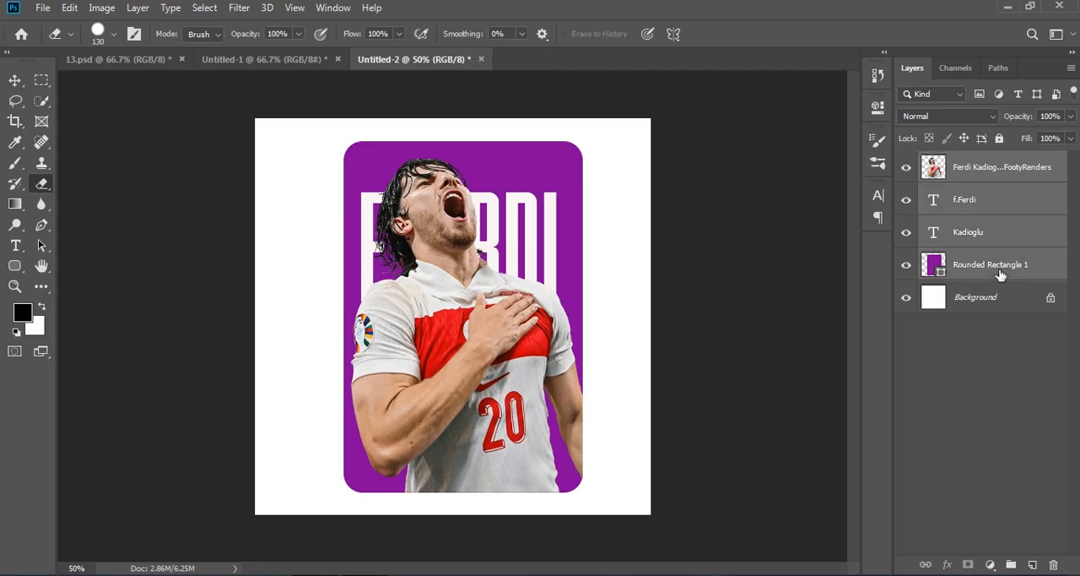
{"action": "key", "text": "ctrl+t"}
{"action": "left_click_drag", "start_coordinate": [594, 316], "coordinate": [549, 320]}
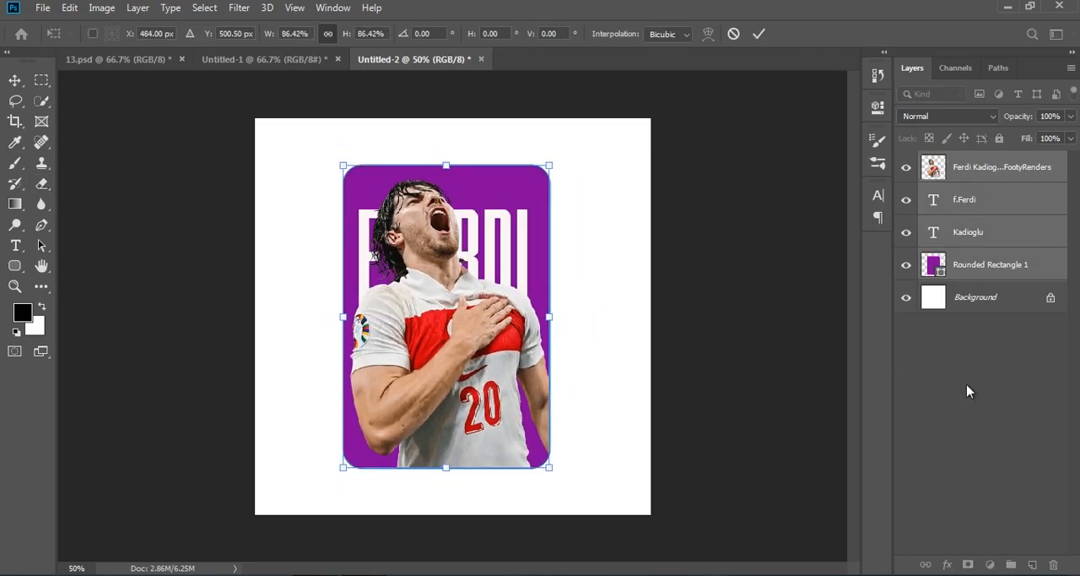
{"action": "left_click", "coordinate": [969, 391]}
Scale the player image down to about 83% with Free Transform.
{"action": "left_click", "coordinate": [973, 168]}
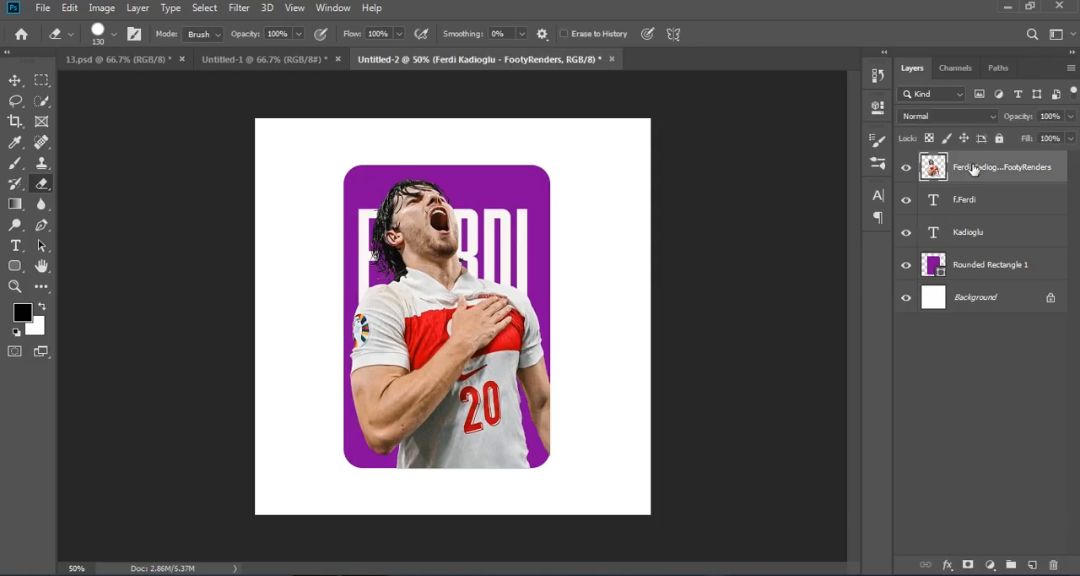
{"action": "key", "text": "ctrl+t"}
{"action": "left_click_drag", "start_coordinate": [549, 326], "coordinate": [479, 359]}
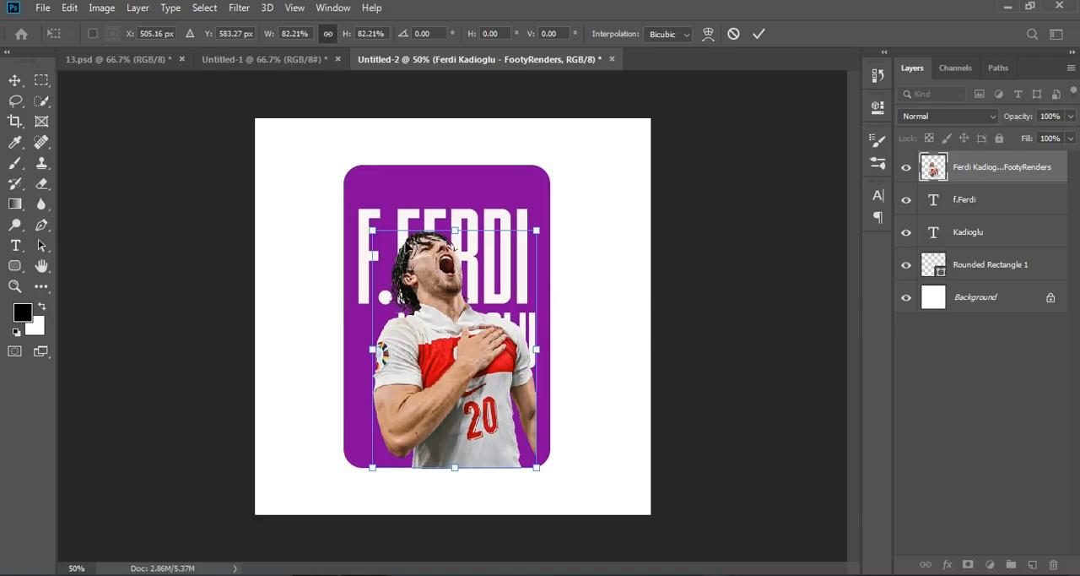
{"action": "left_click_drag", "start_coordinate": [464, 221], "coordinate": [463, 221]}
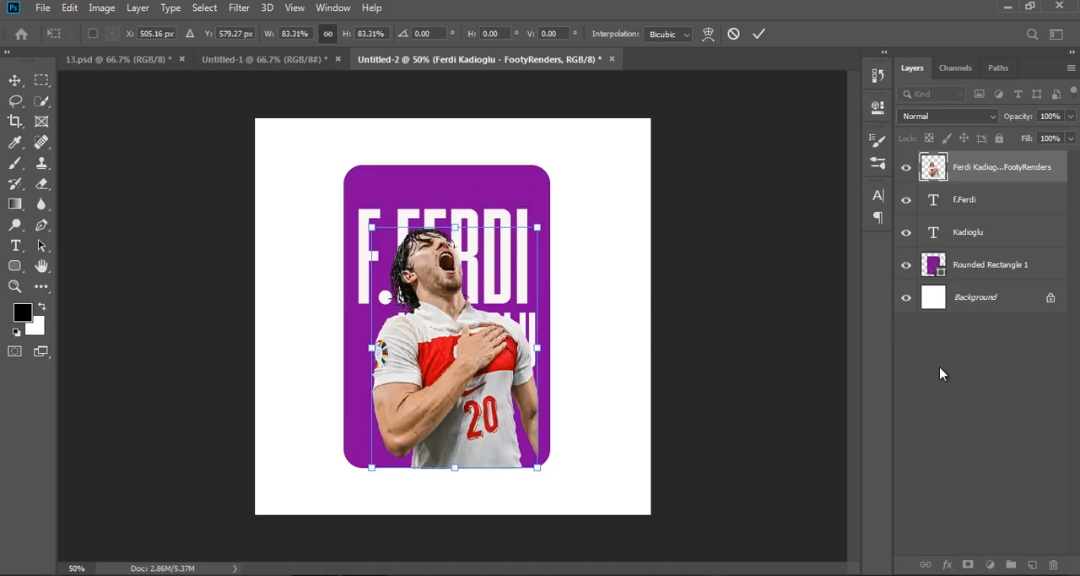
{"action": "left_click", "coordinate": [958, 380]}
Enlarge the f.Ferdi text to about 105% with Free Transform.
{"action": "left_click", "coordinate": [972, 203]}
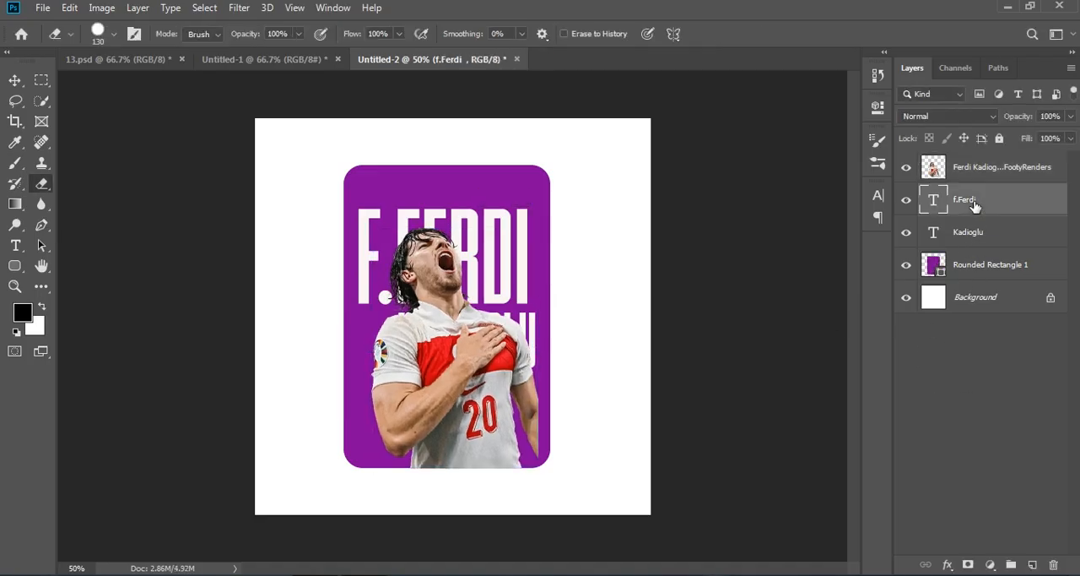
{"action": "key", "text": "ctrl+t"}
{"action": "left_click_drag", "start_coordinate": [495, 246], "coordinate": [510, 251]}
{"action": "left_click_drag", "start_coordinate": [564, 338], "coordinate": [549, 339]}
{"action": "left_click_drag", "start_coordinate": [456, 201], "coordinate": [456, 170]}
{"action": "mouse_move", "coordinate": [493, 251]}
{"action": "left_mouse_down"}
{"action": "mouse_move", "coordinate": [487, 260]}
{"action": "mouse_move", "coordinate": [501, 261]}
{"action": "left_mouse_up"}
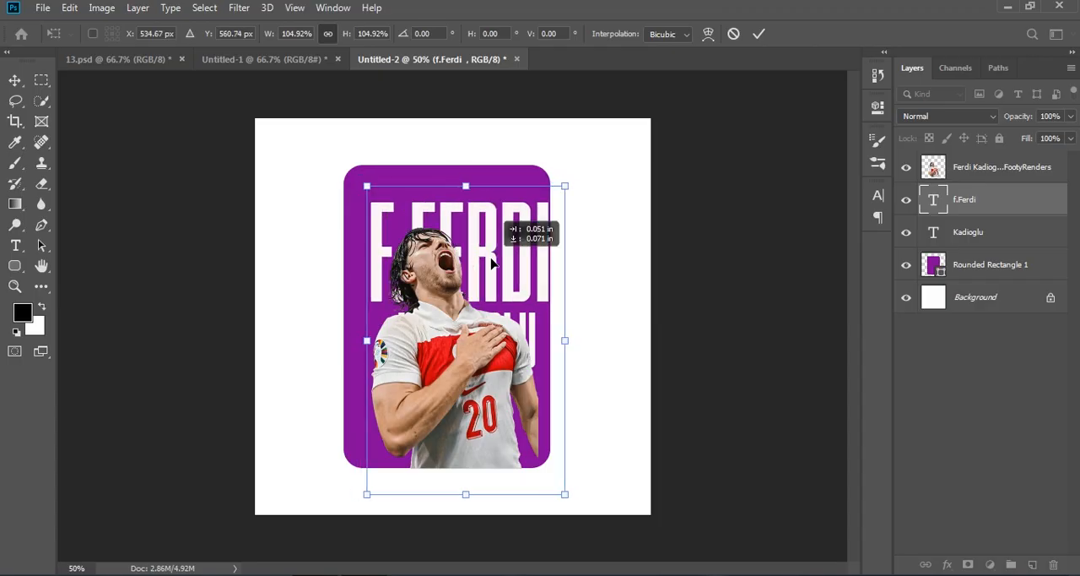
{"action": "key", "text": "Return"}
Shift the f.Ferdi text slightly left so it fits inside the card.
{"action": "key", "text": "e"}
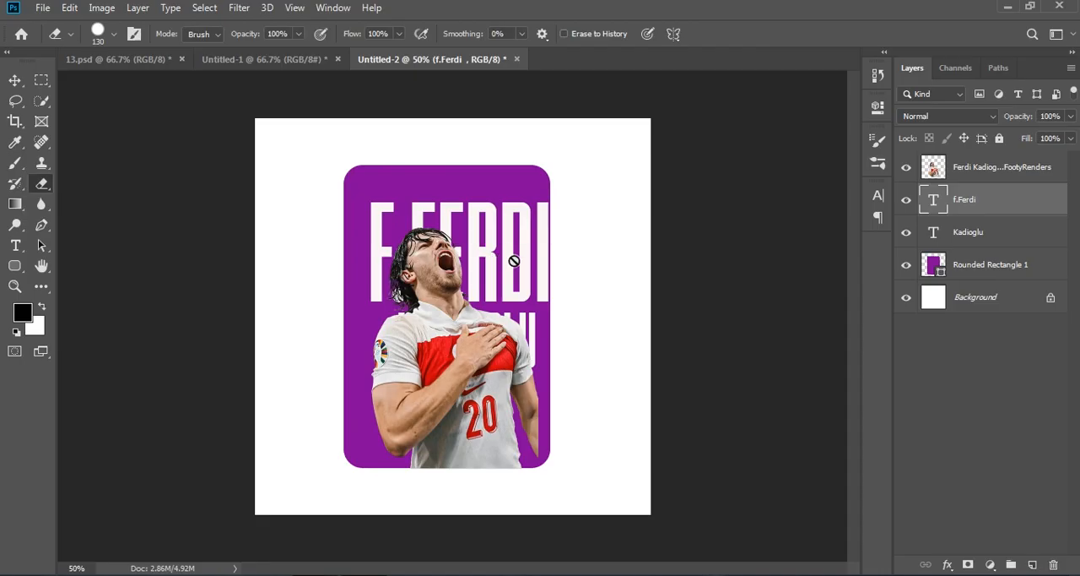
{"action": "left_click", "coordinate": [15, 81]}
{"action": "key", "text": "ctrl+t"}
{"action": "left_click_drag", "start_coordinate": [524, 251], "coordinate": [511, 250]}
{"action": "left_click", "coordinate": [958, 450]}
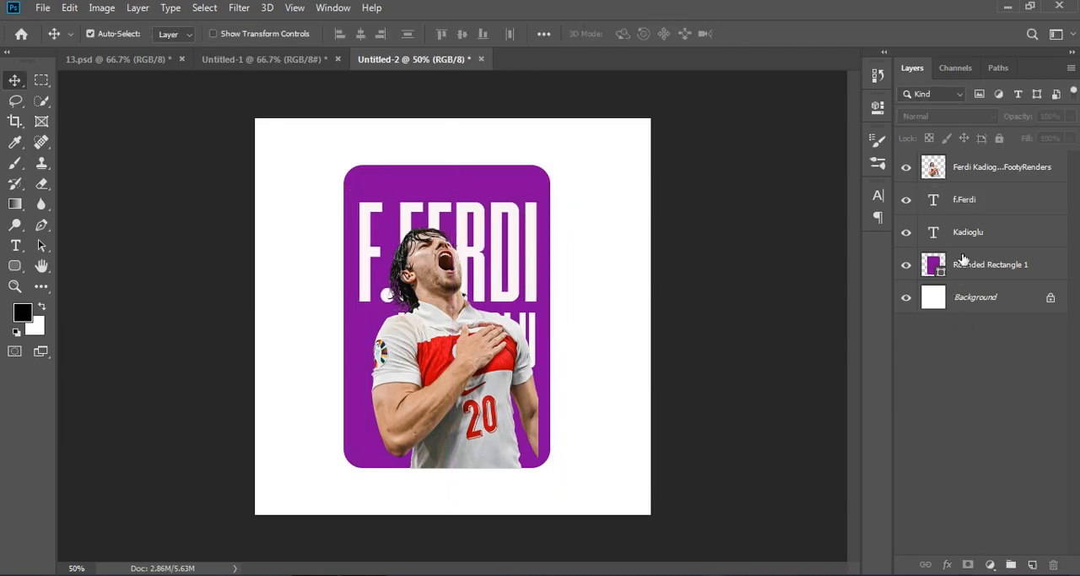
Enlarge the Kadioglu text to about 127% with Free Transform, checking its font settings.
{"action": "left_click", "coordinate": [973, 240]}
{"action": "key", "text": "ctrl+t"}
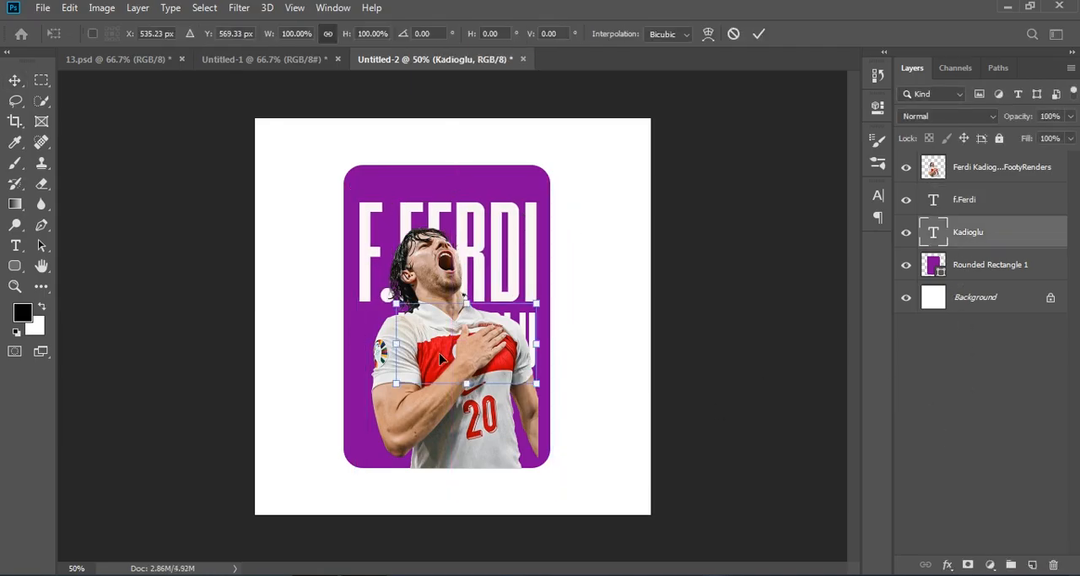
{"action": "left_click_drag", "start_coordinate": [390, 343], "coordinate": [356, 344]}
{"action": "left_click_drag", "start_coordinate": [434, 359], "coordinate": [434, 360]}
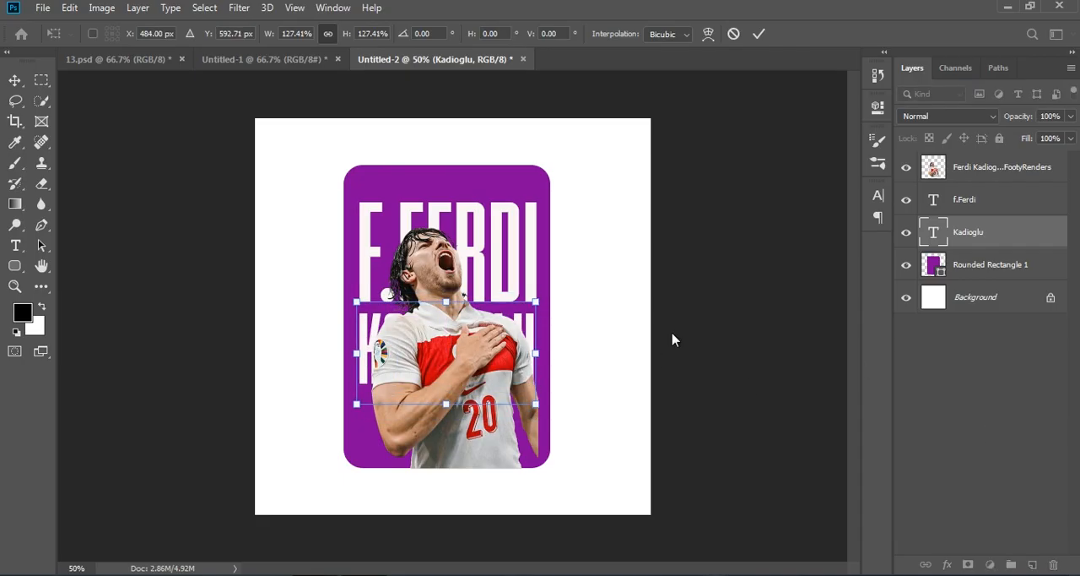
{"action": "left_click", "coordinate": [878, 194]}
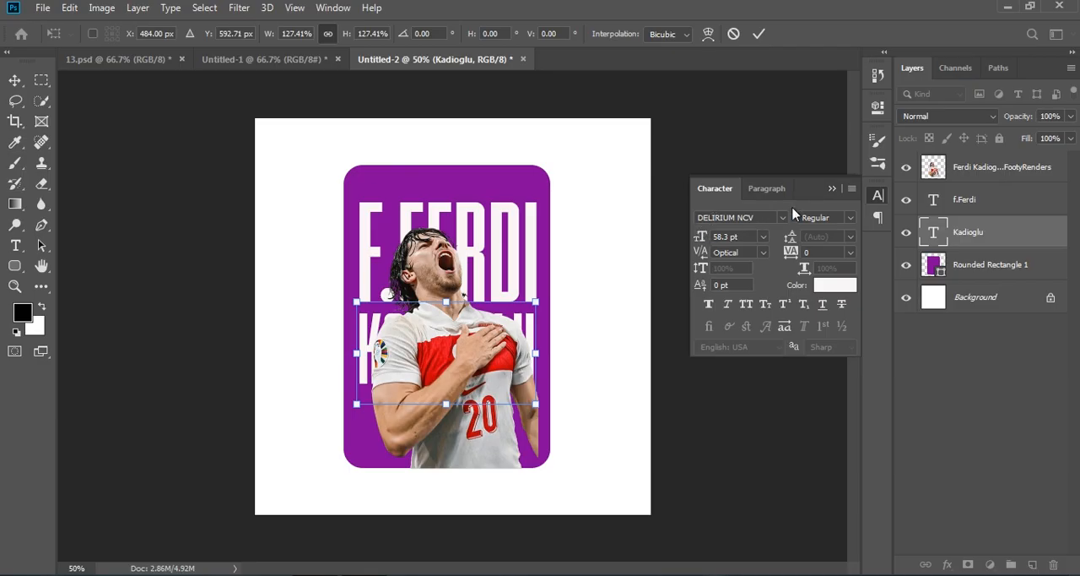
{"action": "left_click", "coordinate": [829, 193]}
{"action": "left_click", "coordinate": [966, 386]}
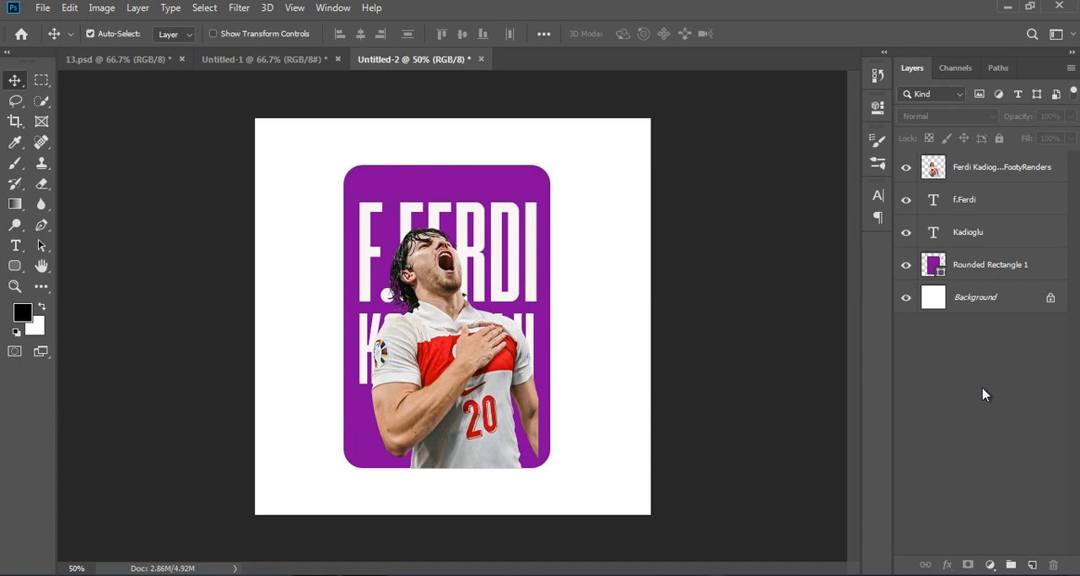
Widen the player image slightly and move it up and to the right on the card.
{"action": "left_click", "coordinate": [996, 172]}
{"action": "key", "text": "ctrl+t"}
{"action": "left_click_drag", "start_coordinate": [540, 346], "coordinate": [551, 349]}
{"action": "left_click", "coordinate": [956, 461]}
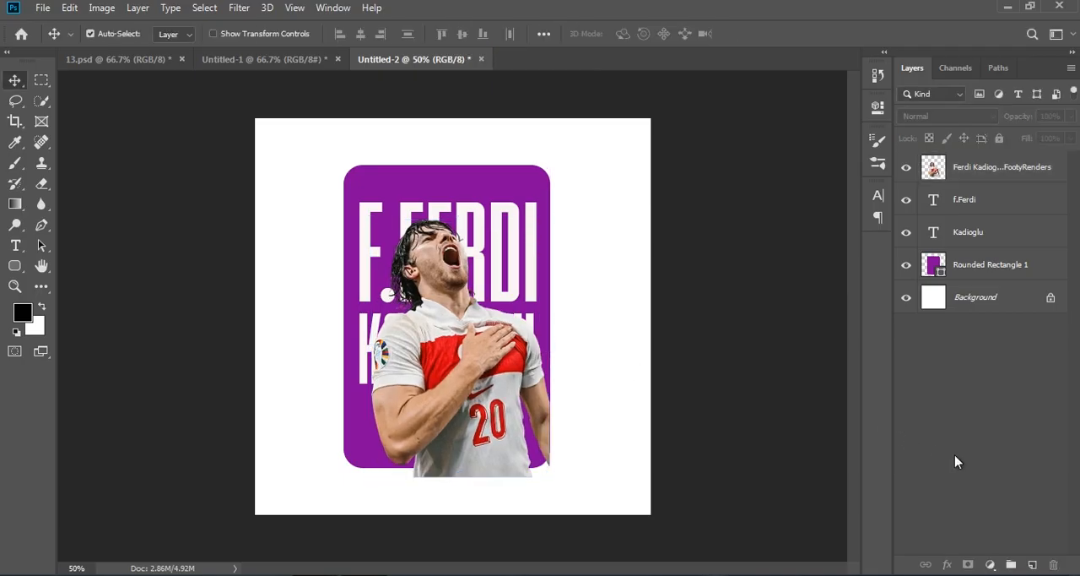
{"action": "mouse_move", "coordinate": [457, 345]}
{"action": "left_mouse_down"}
{"action": "mouse_move", "coordinate": [450, 337]}
{"action": "mouse_move", "coordinate": [466, 339]}
{"action": "left_mouse_up"}
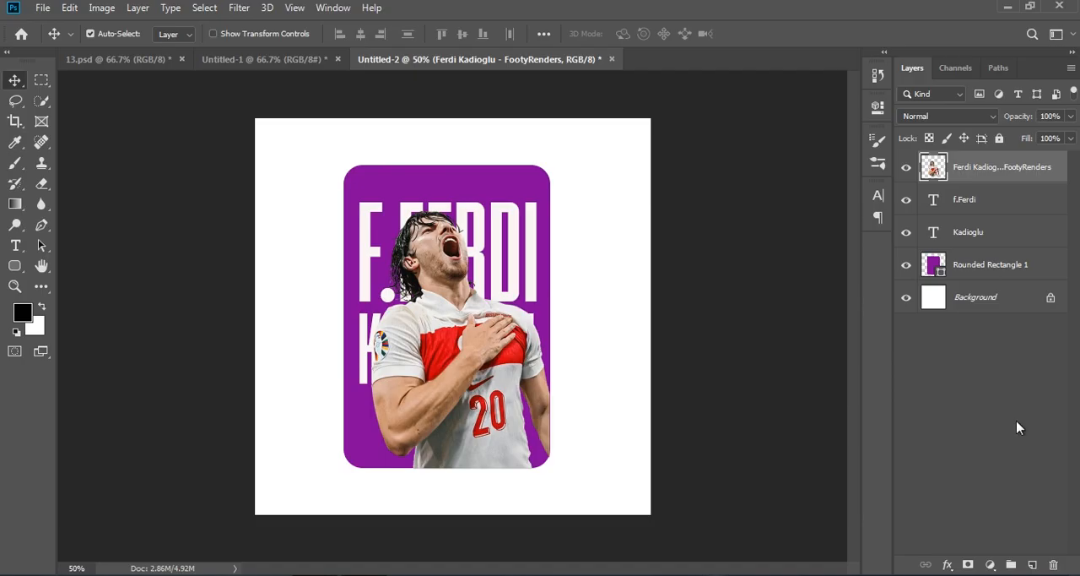
{"action": "left_click", "coordinate": [1017, 428]}
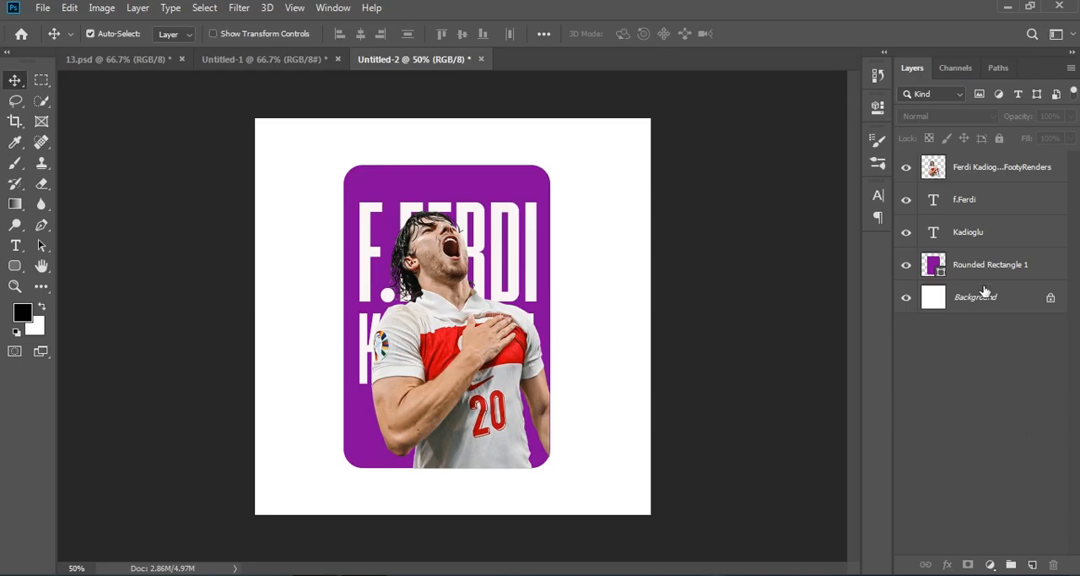
{"action": "left_click", "coordinate": [986, 173]}
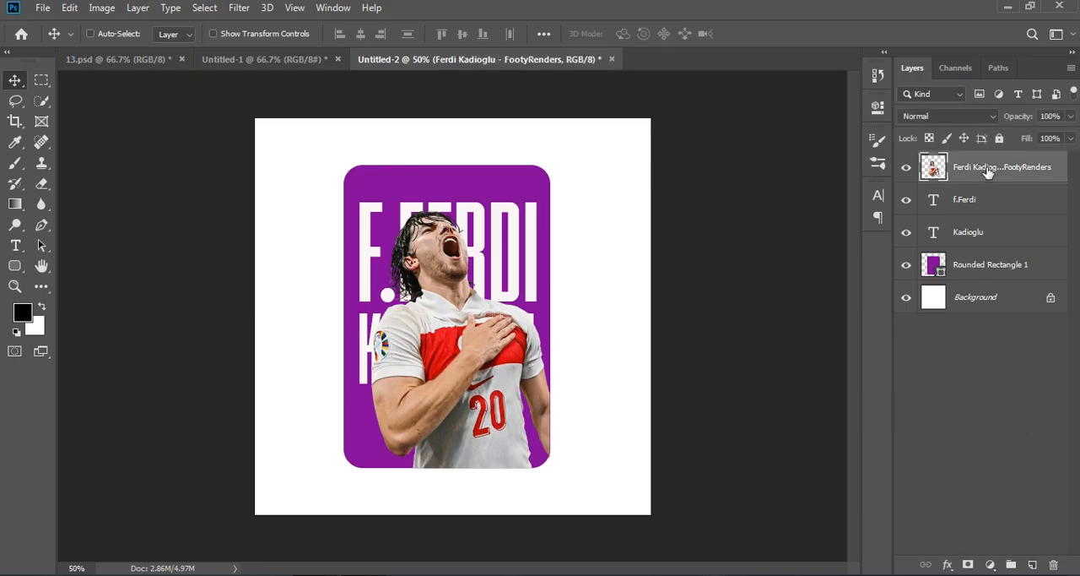
{"action": "key", "text": "ctrl+t"}
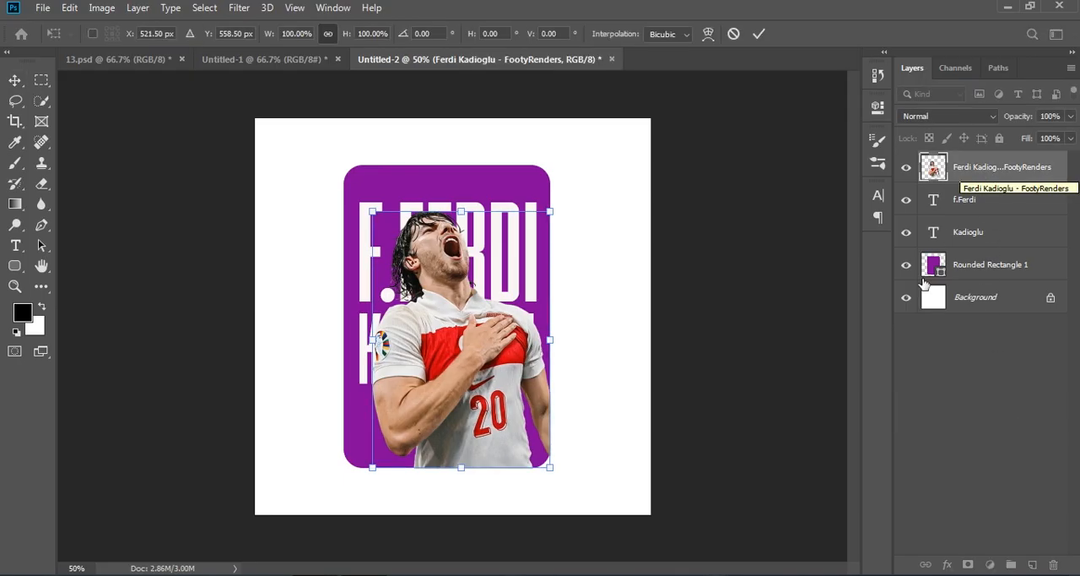
{"action": "left_click", "coordinate": [935, 438]}
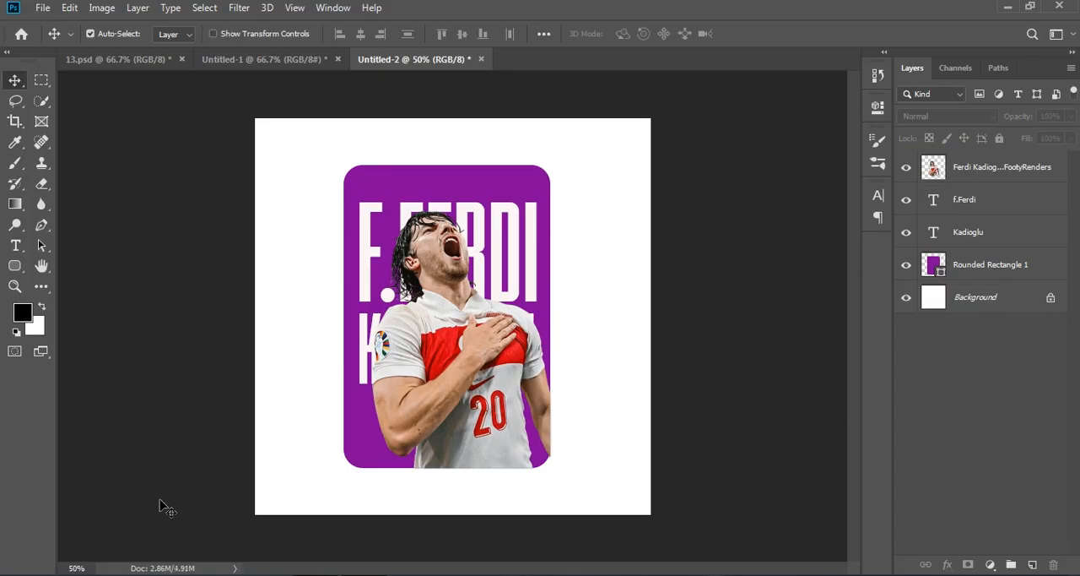